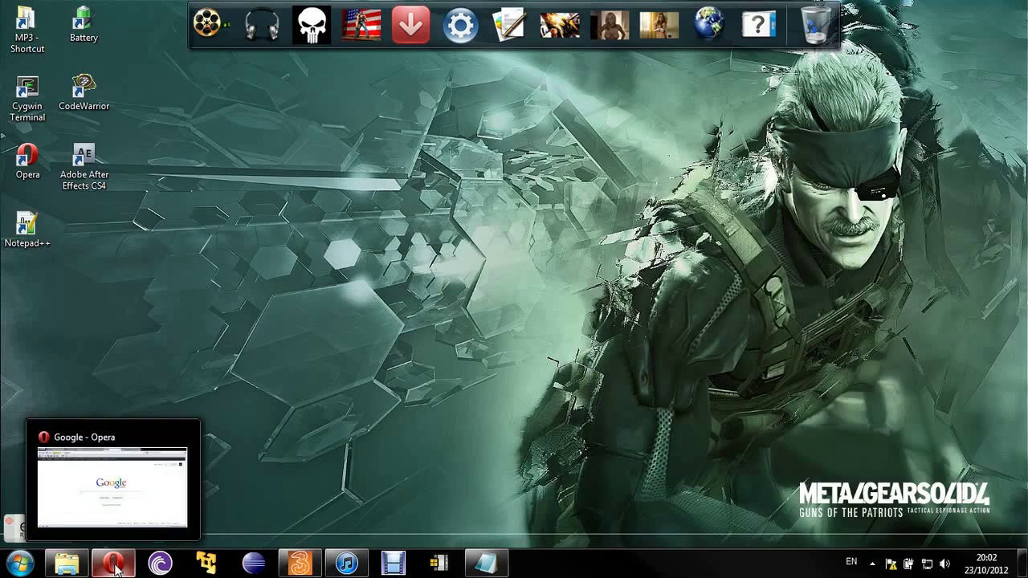
# In Opera, search Google for 'videopad video editor' using the autocomplete suggestion
pyautogui.click(112, 472)
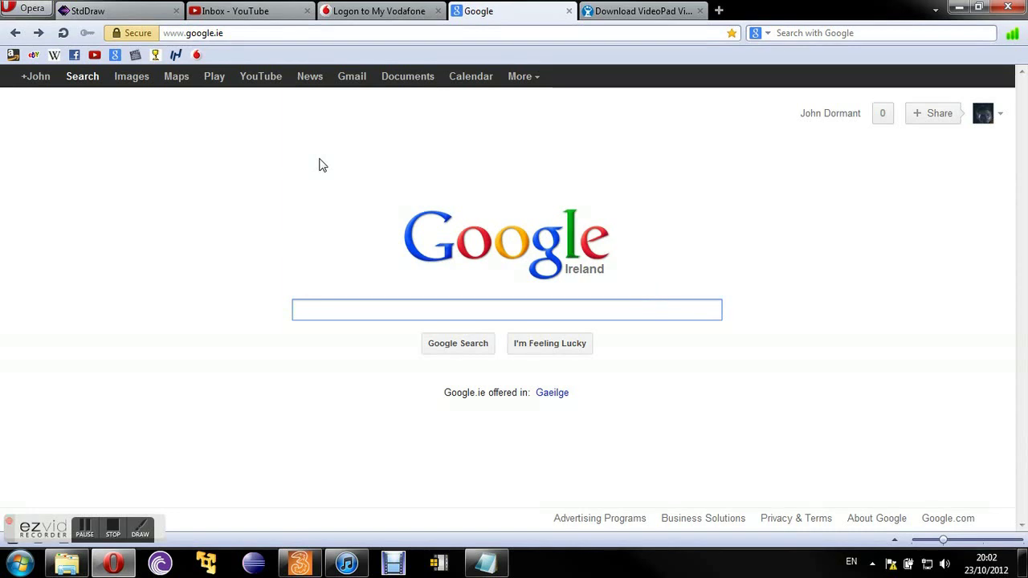
pyautogui.press('F5')
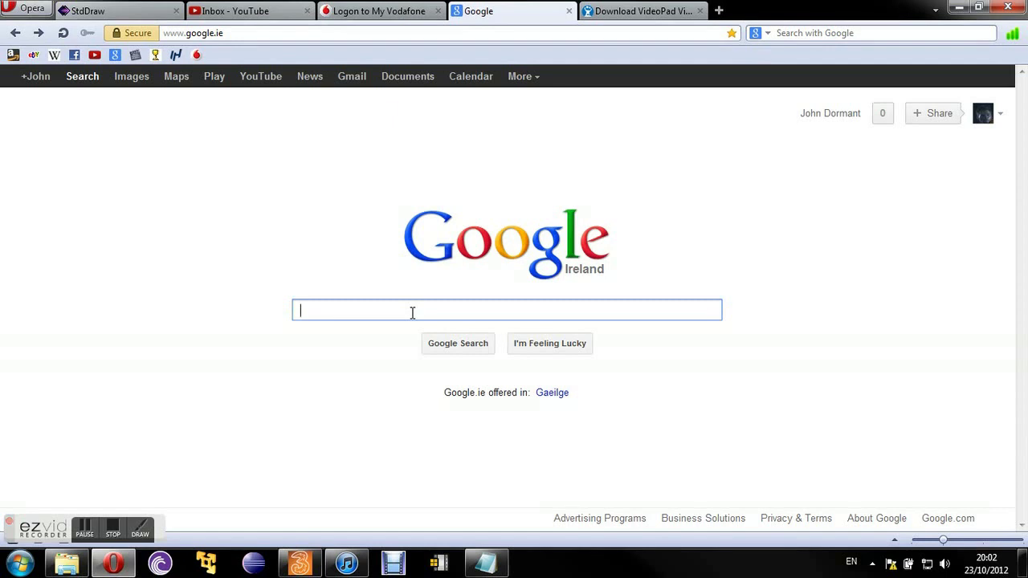
pyautogui.write('video')
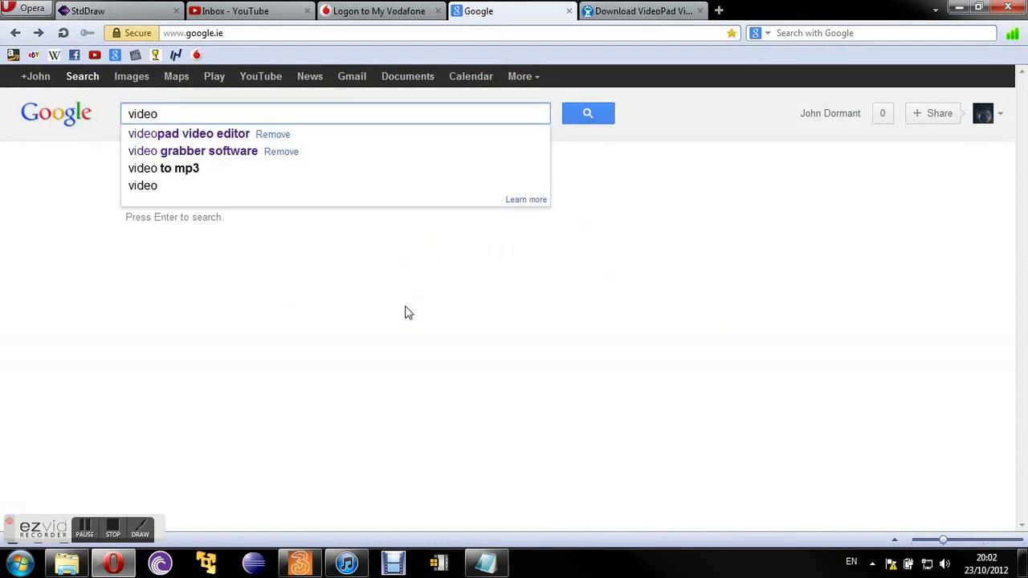
pyautogui.press('Down')
pyautogui.press('Return')
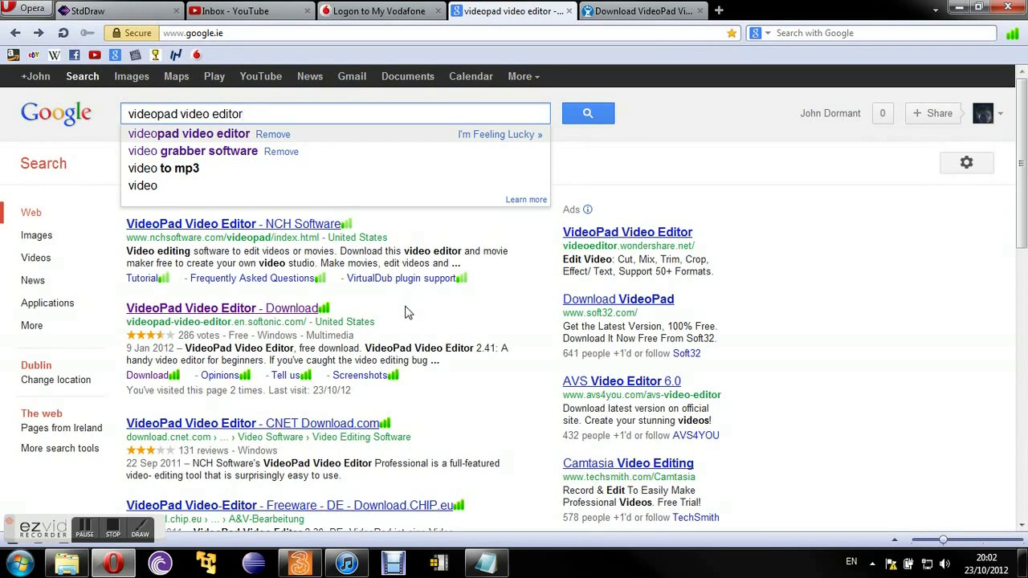
pyautogui.press('Return')
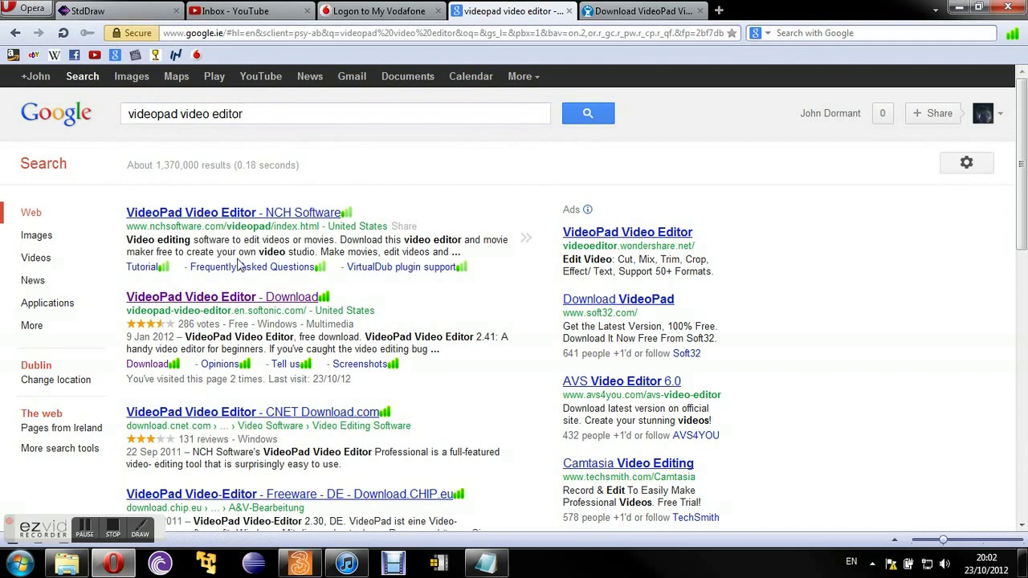
# Open the Softonic VideoPad result, confirm the 2.42 download has started, then minimize Opera
pyautogui.click(222, 301)
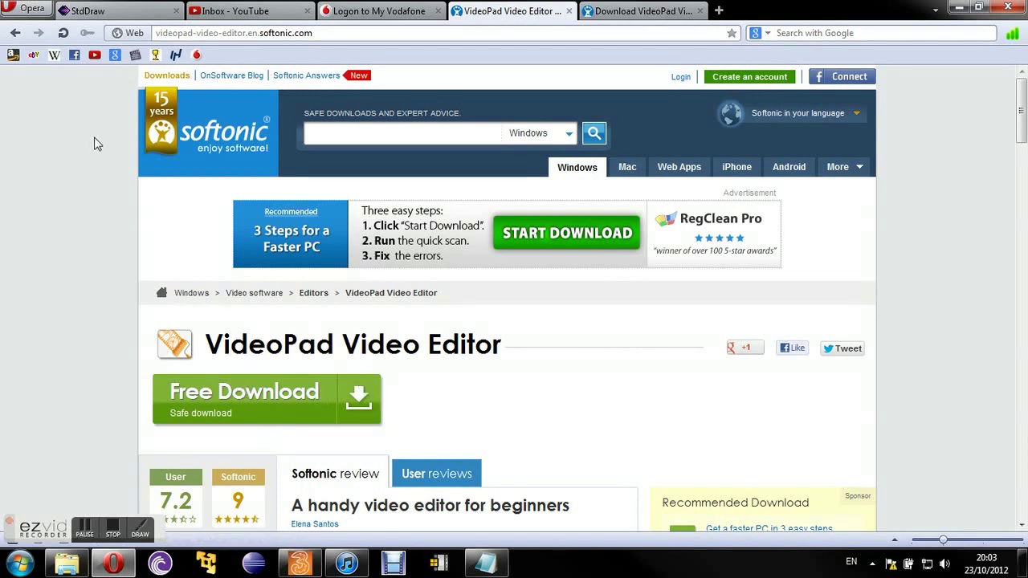
pyautogui.click(638, 12)
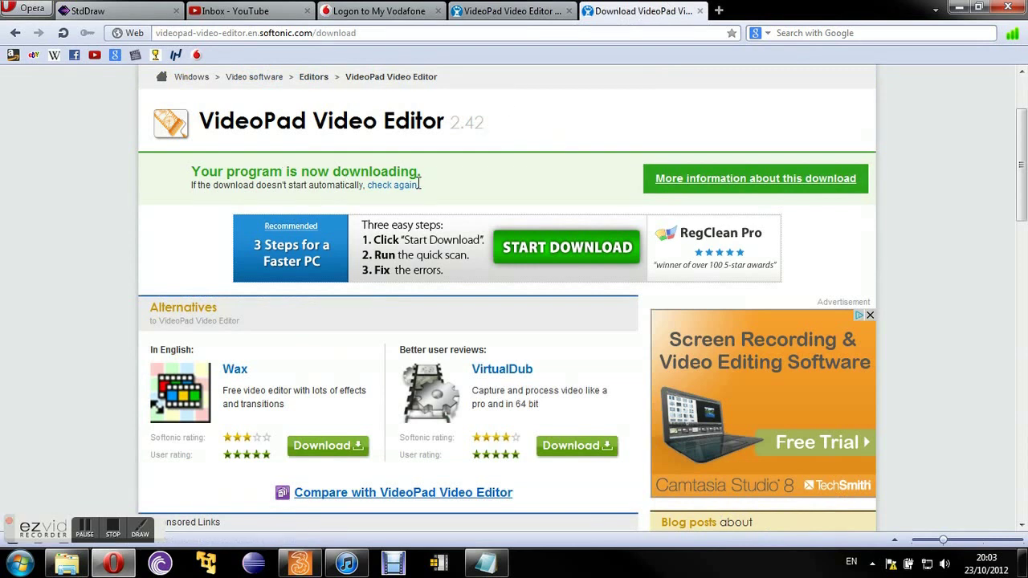
pyautogui.click(508, 12)
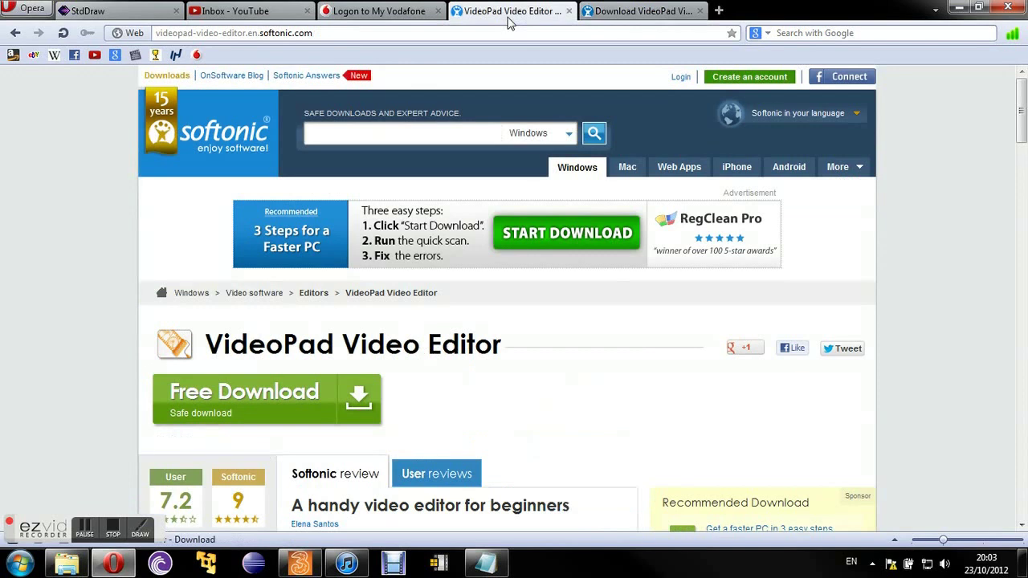
pyautogui.click(651, 12)
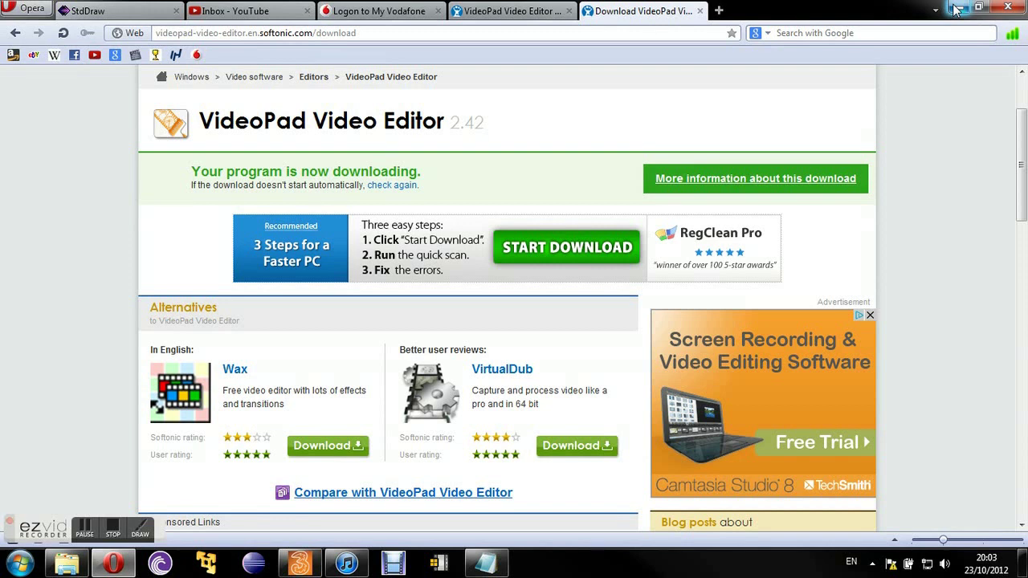
pyautogui.click(956, 10)
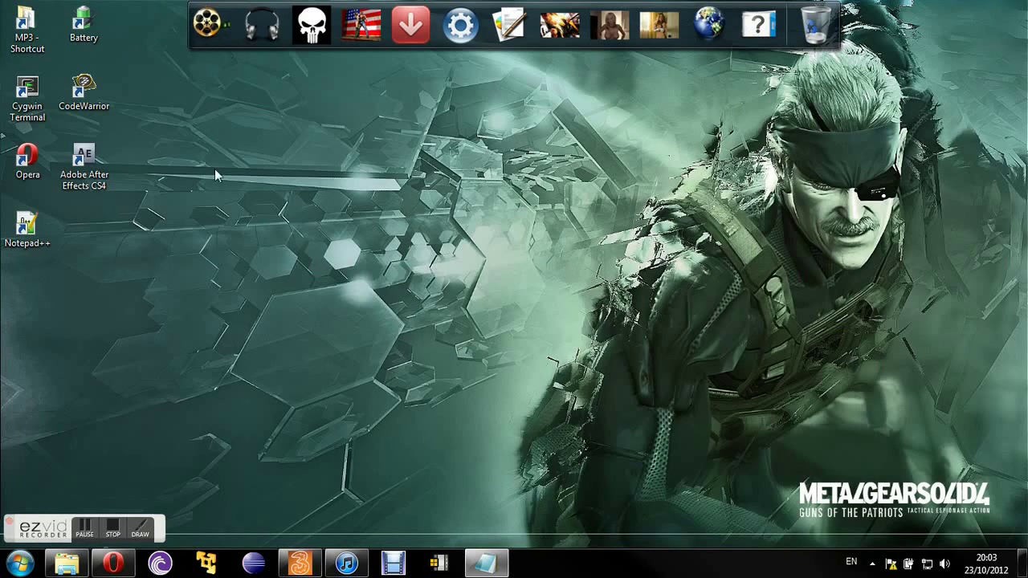
# Launch VideoPad from the Videos dock stack, close the Opera window, and reach the empty untitled project
pyautogui.click(217, 37)
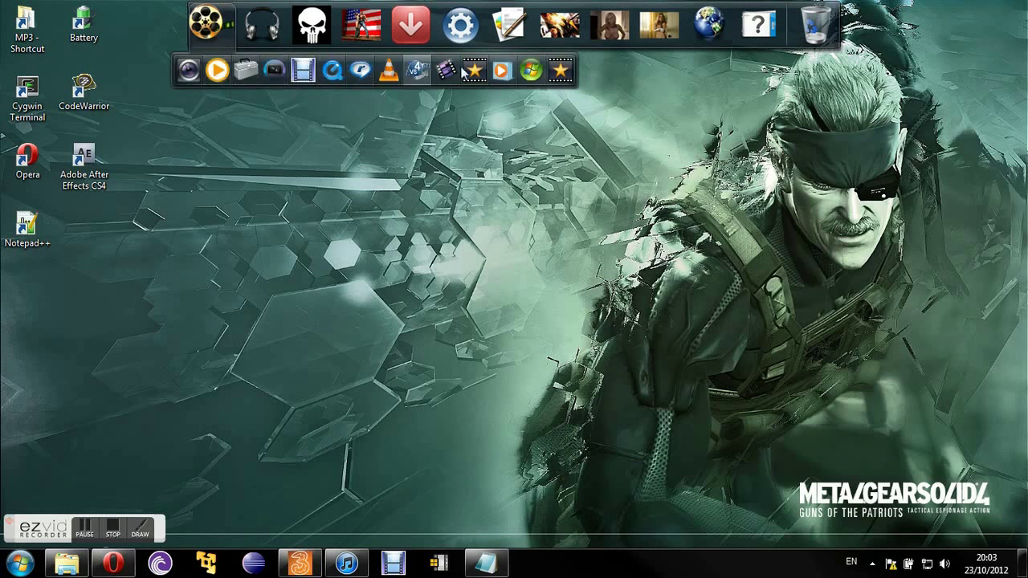
pyautogui.click(474, 72)
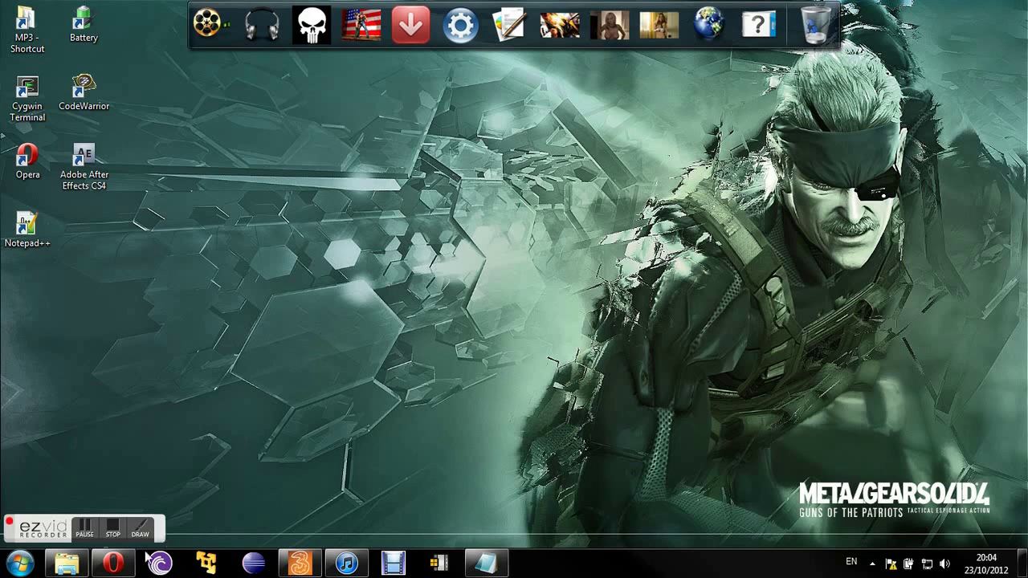
pyautogui.rightClick(124, 568)
pyautogui.click(122, 524)
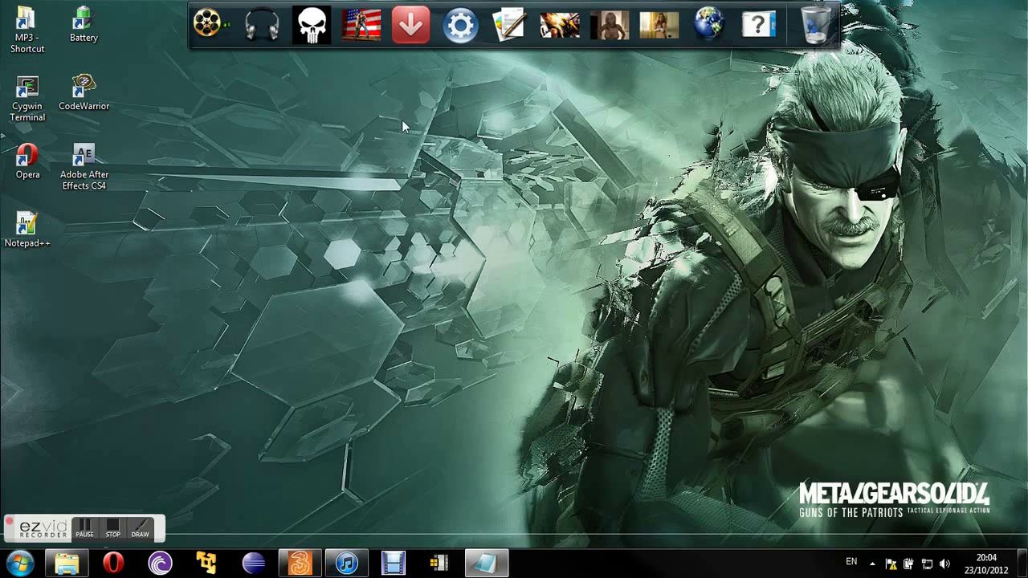
pyautogui.moveTo(393, 120); pyautogui.dragTo(559, 192)
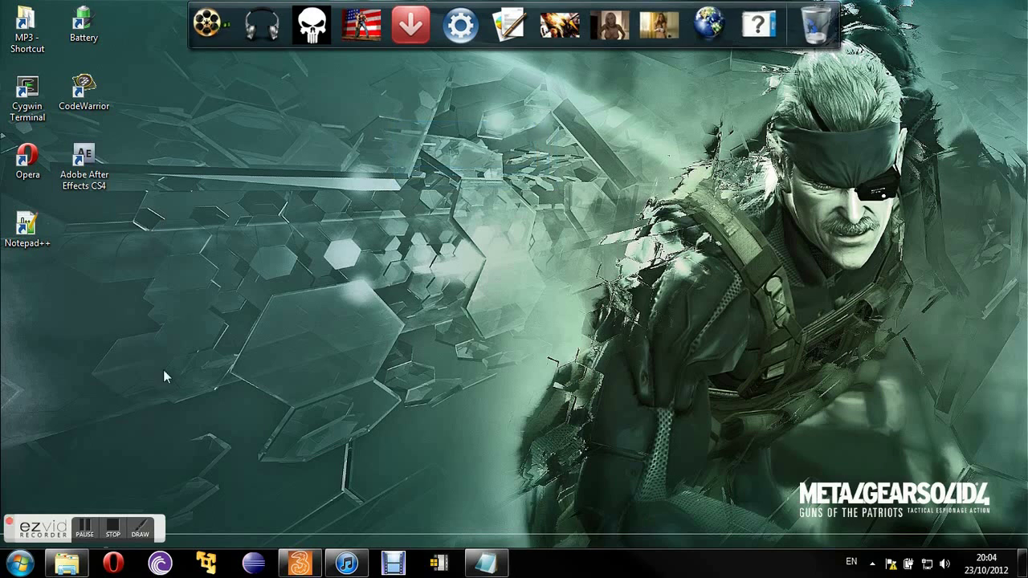
pyautogui.moveTo(112, 473); pyautogui.dragTo(21, 161)
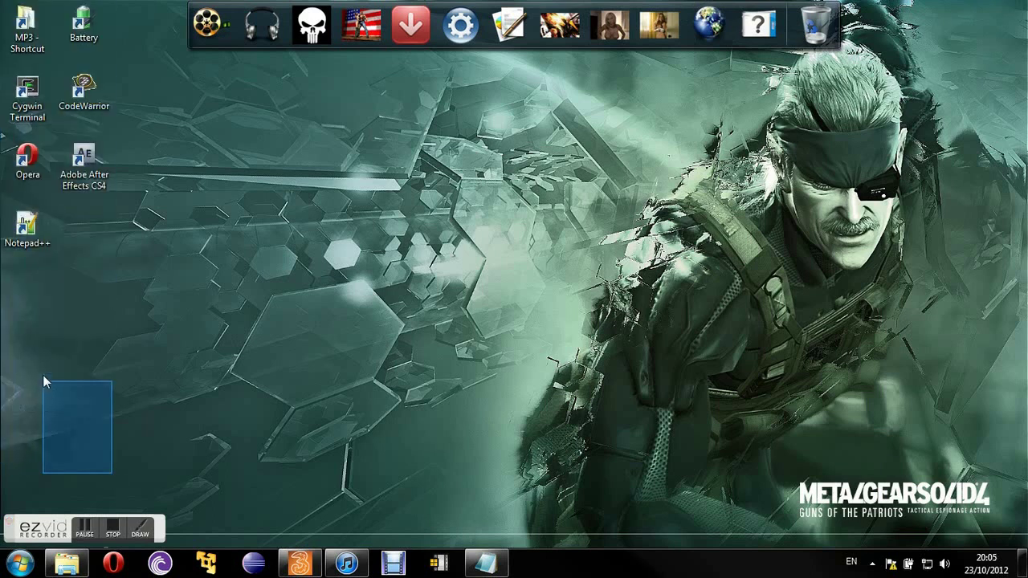
pyautogui.moveTo(22, 163); pyautogui.dragTo(24, 338)
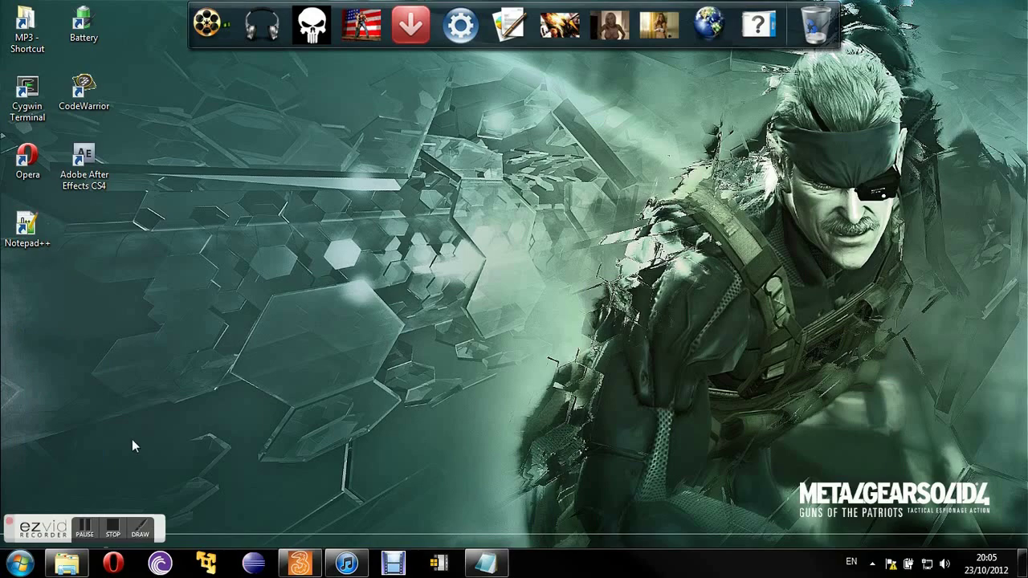
pyautogui.moveTo(114, 486); pyautogui.dragTo(103, 195)
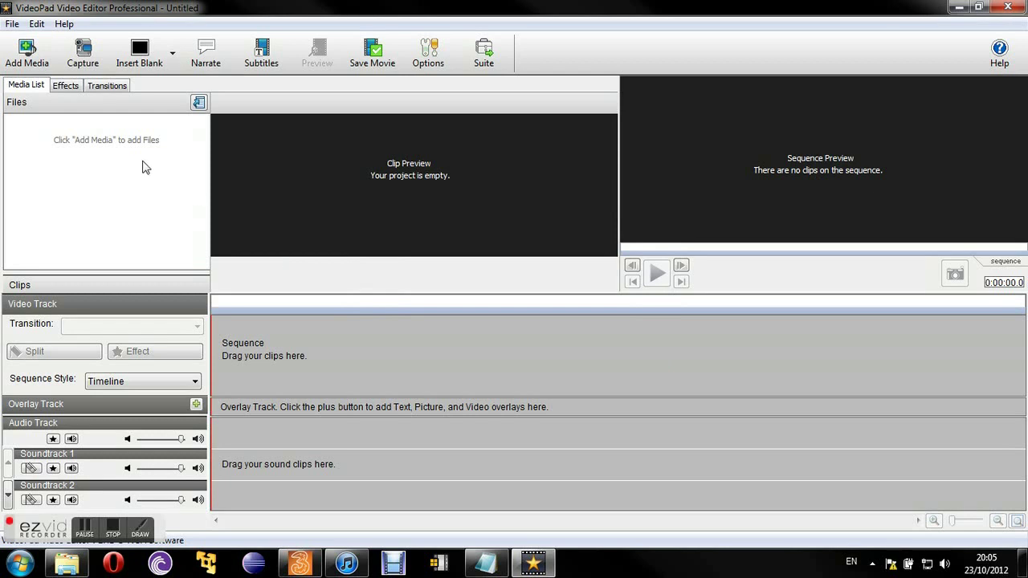
pyautogui.click(73, 88)
pyautogui.click(100, 88)
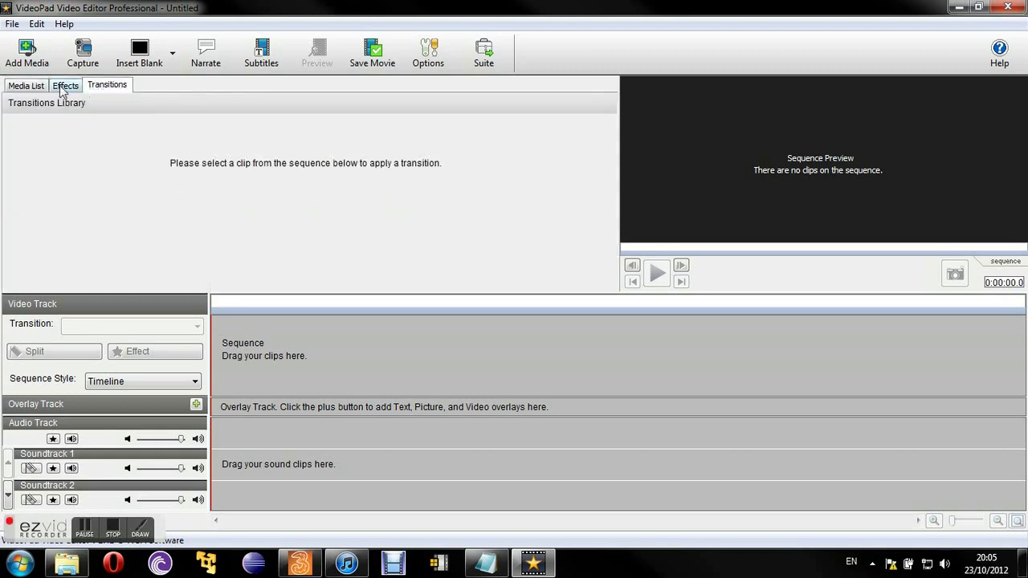
pyautogui.click(25, 86)
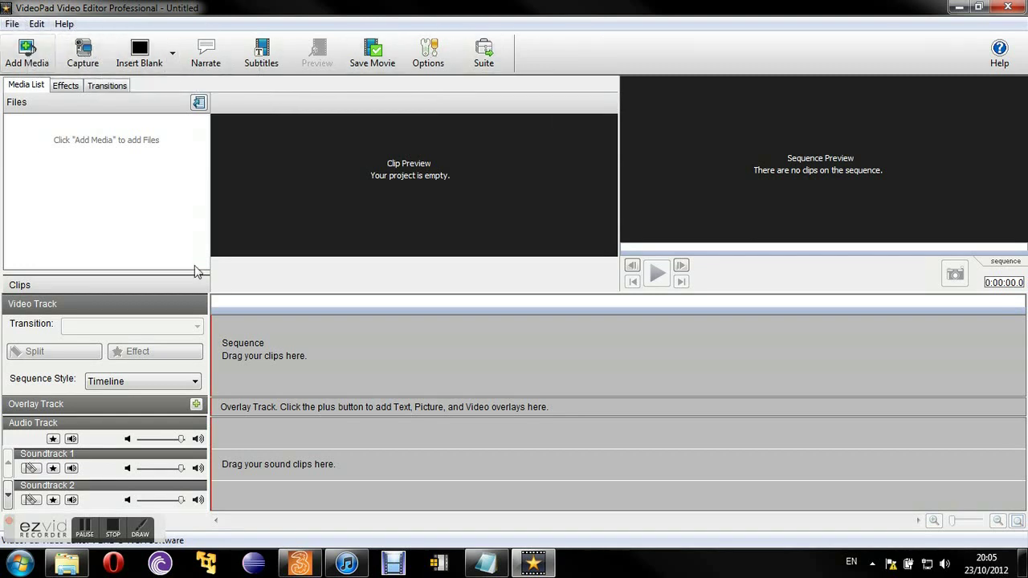
# Import Intro Explosion.wmv from the Videos library into the media list
pyautogui.click(31, 69)
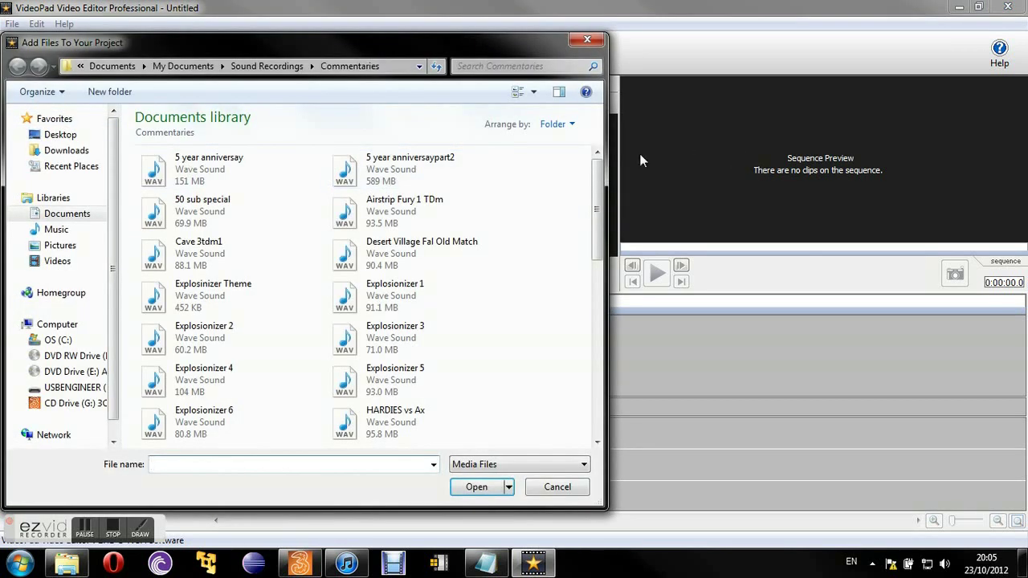
pyautogui.moveTo(598, 188); pyautogui.dragTo(598, 221)
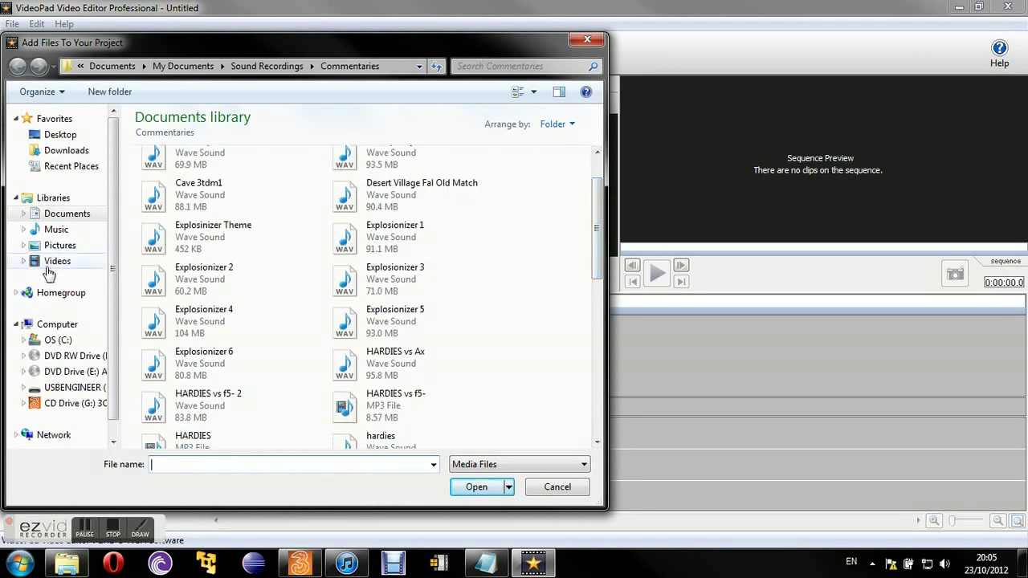
pyautogui.click(52, 263)
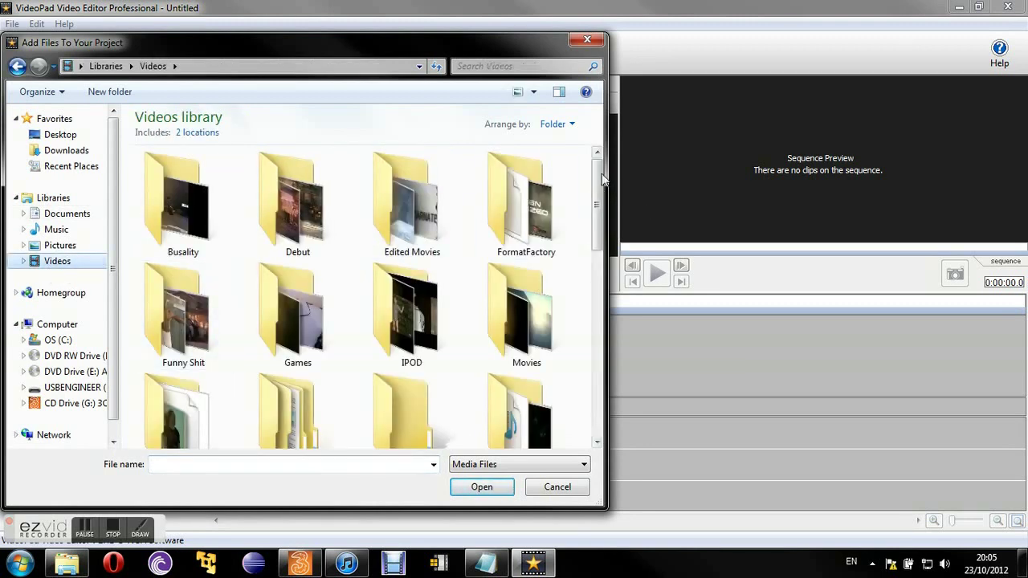
pyautogui.click(602, 272)
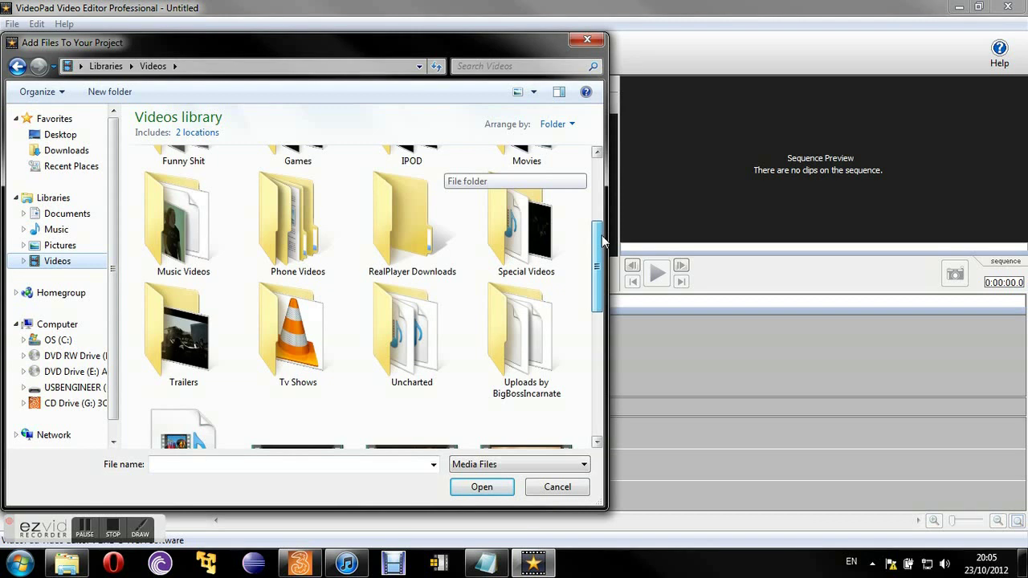
pyautogui.moveTo(602, 241); pyautogui.dragTo(614, 366)
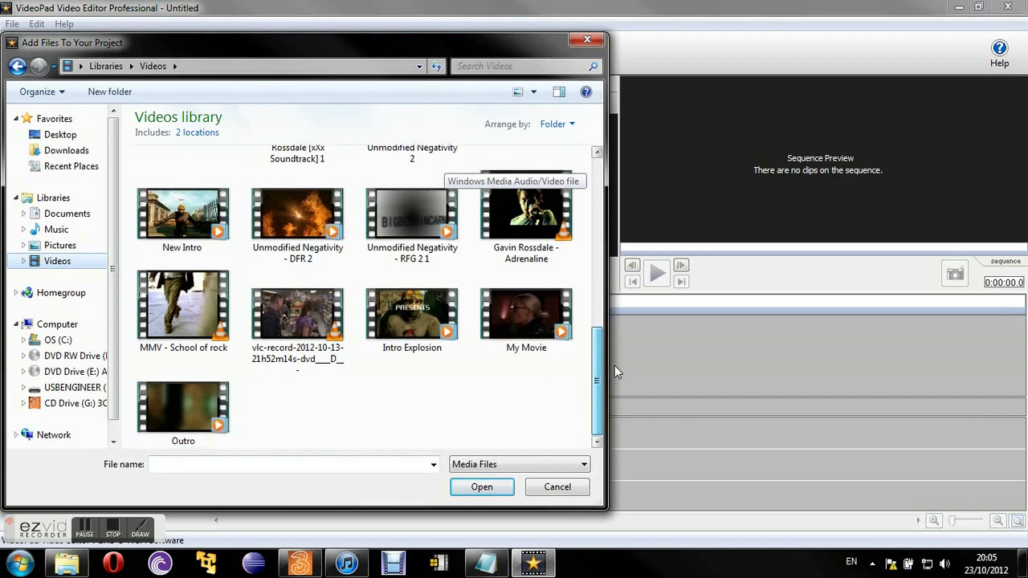
pyautogui.click(406, 321)
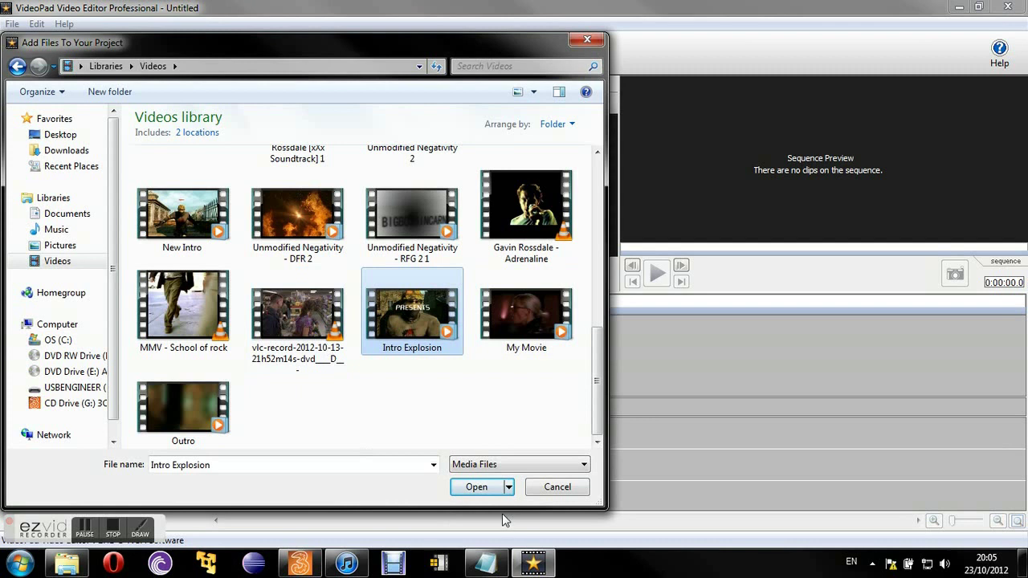
pyautogui.click(490, 490)
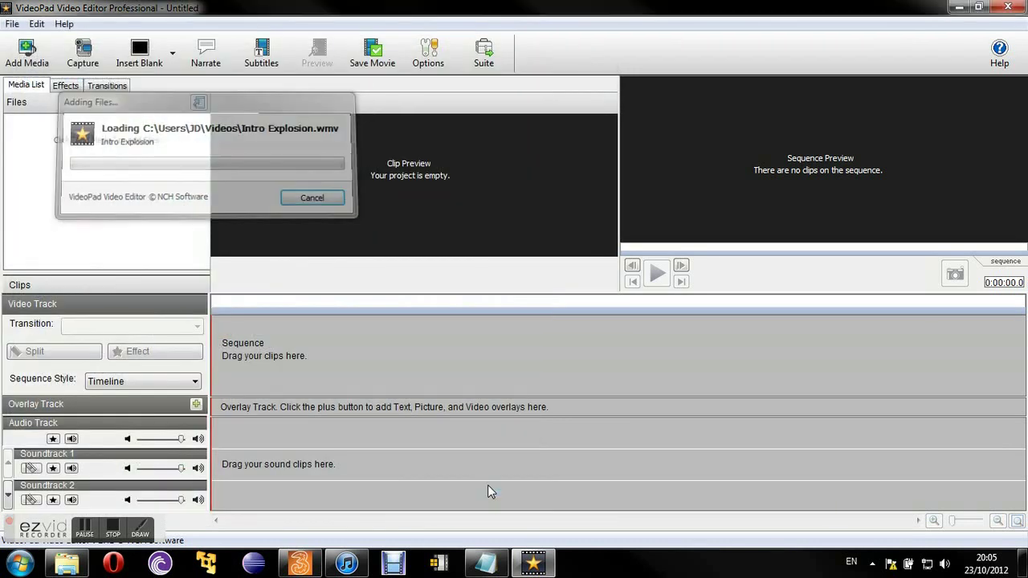
# Drop Intro Explosion.wmv onto the sequence, then delete it so the sequence is empty
pyautogui.click(78, 122)
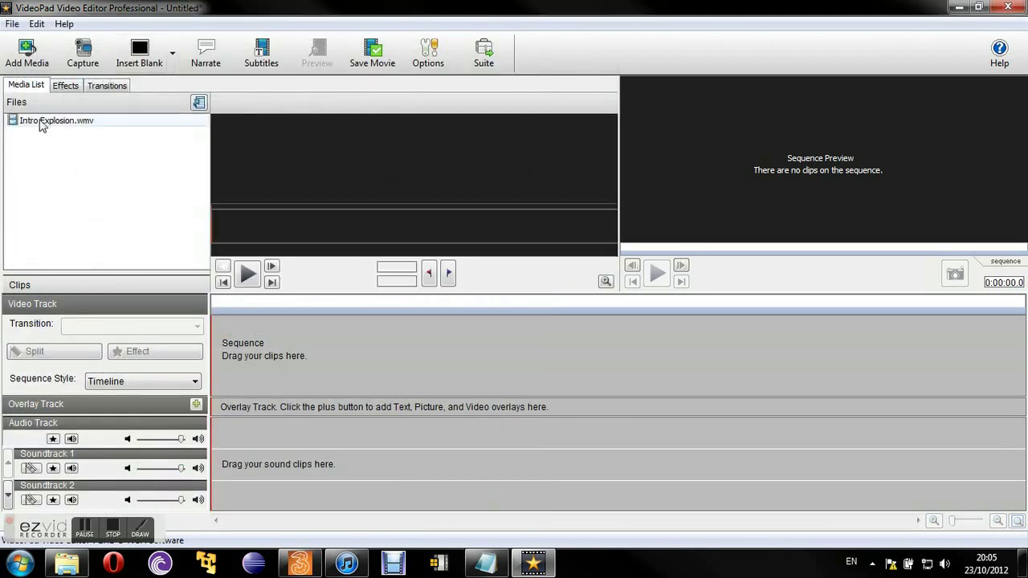
pyautogui.moveTo(56, 127); pyautogui.dragTo(333, 368)
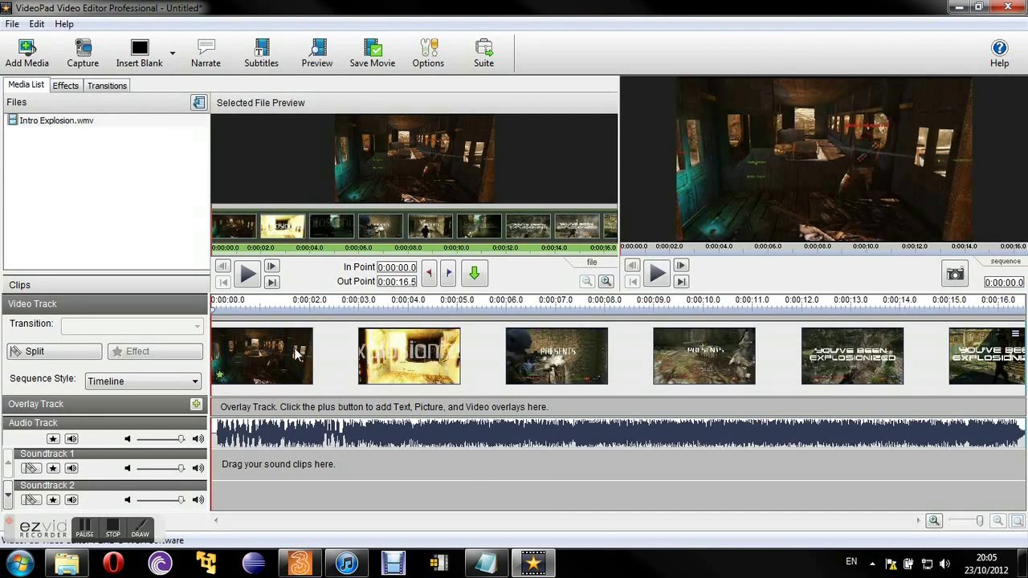
pyautogui.click(323, 368)
pyautogui.press('Delete')
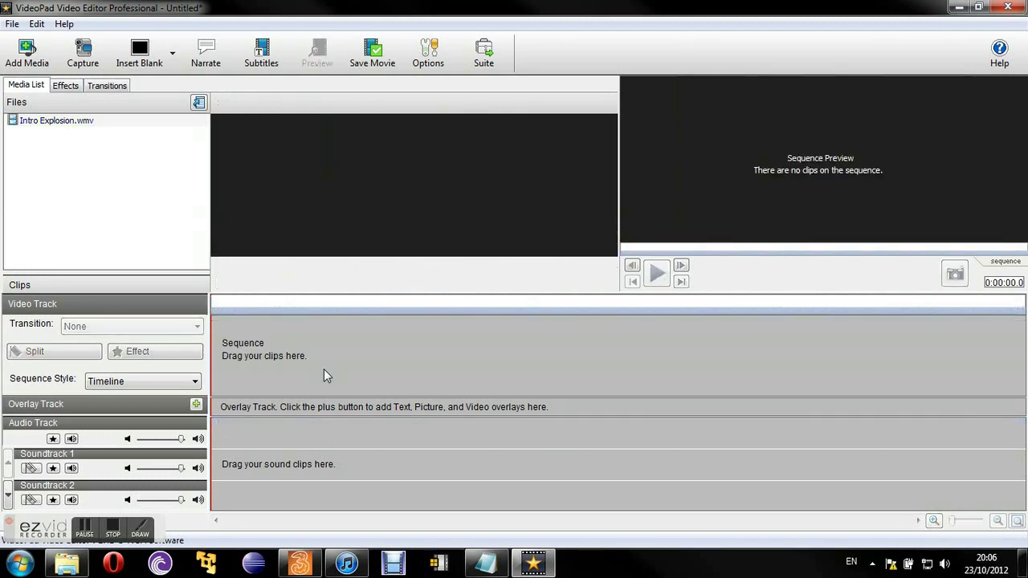
# Import Uncharted 3_ cluster guy_1 from Uncharted > Funny Stuff and select it in the Media List
pyautogui.click(39, 52)
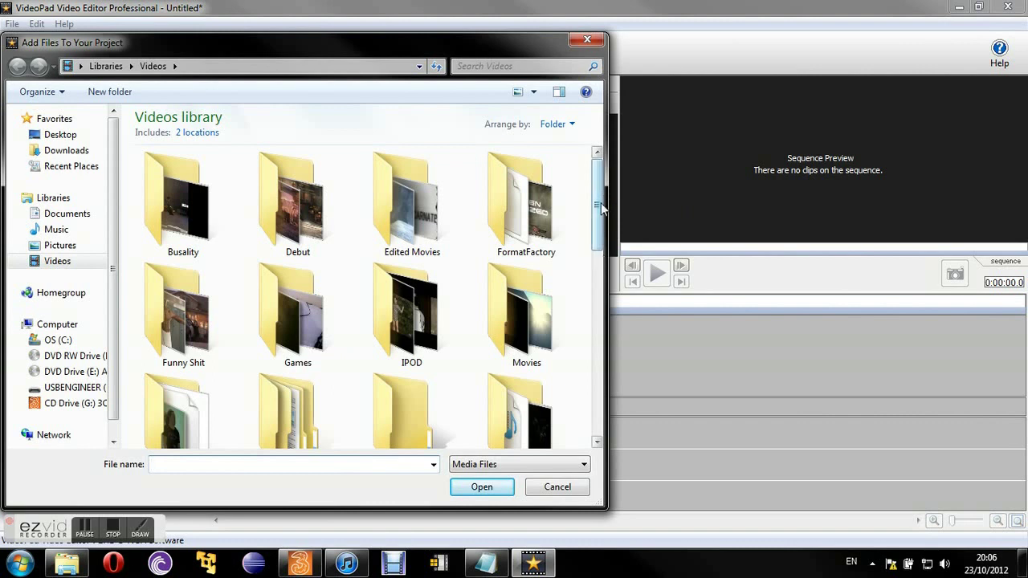
pyautogui.moveTo(601, 207); pyautogui.dragTo(601, 267)
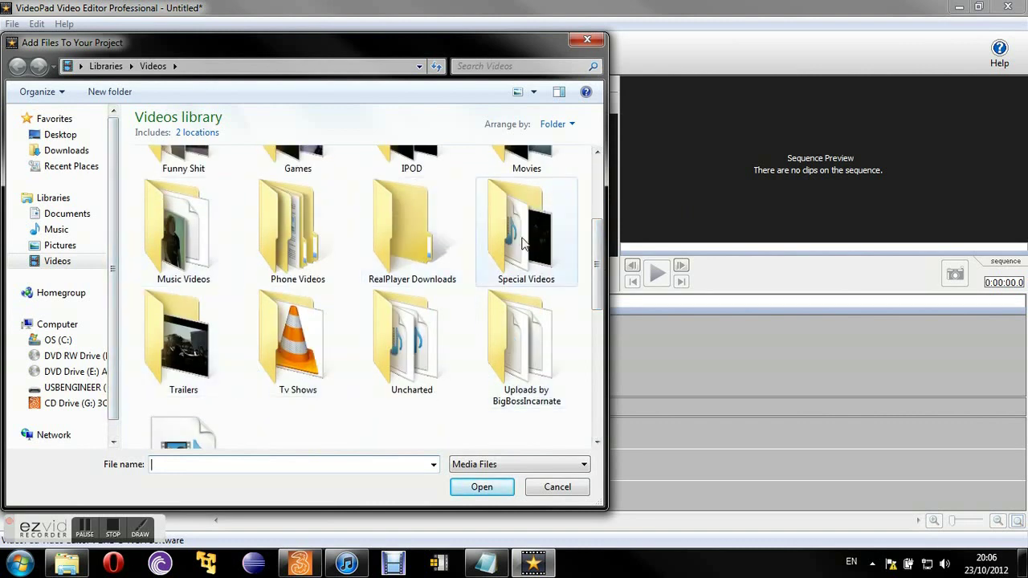
pyautogui.doubleClick(396, 374)
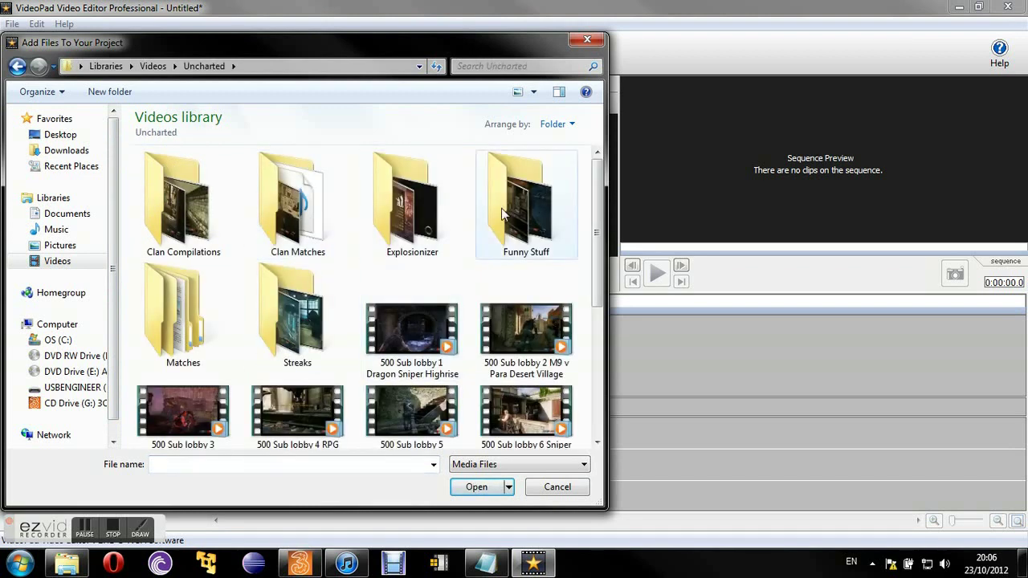
pyautogui.click(518, 215)
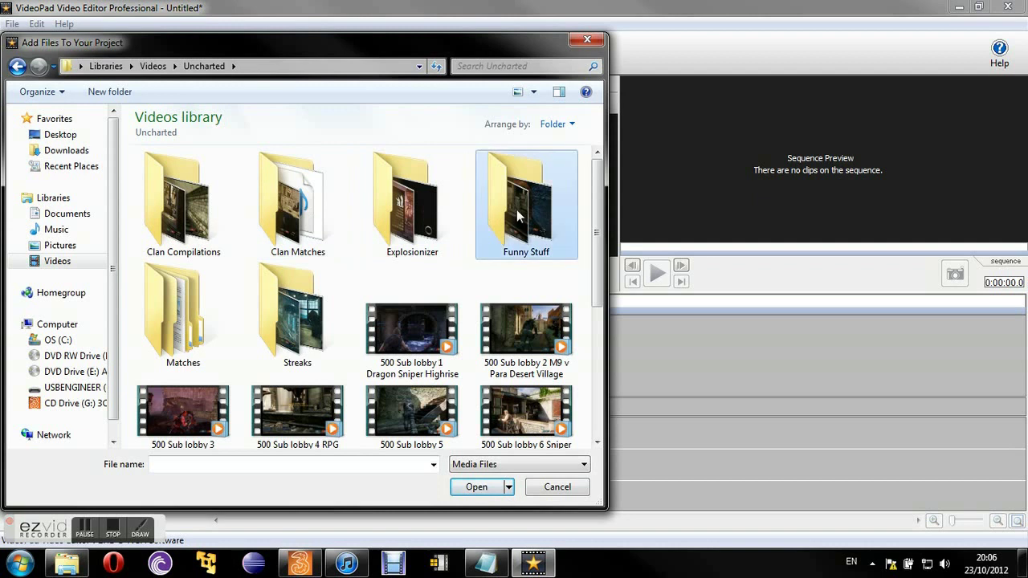
pyautogui.doubleClick(518, 215)
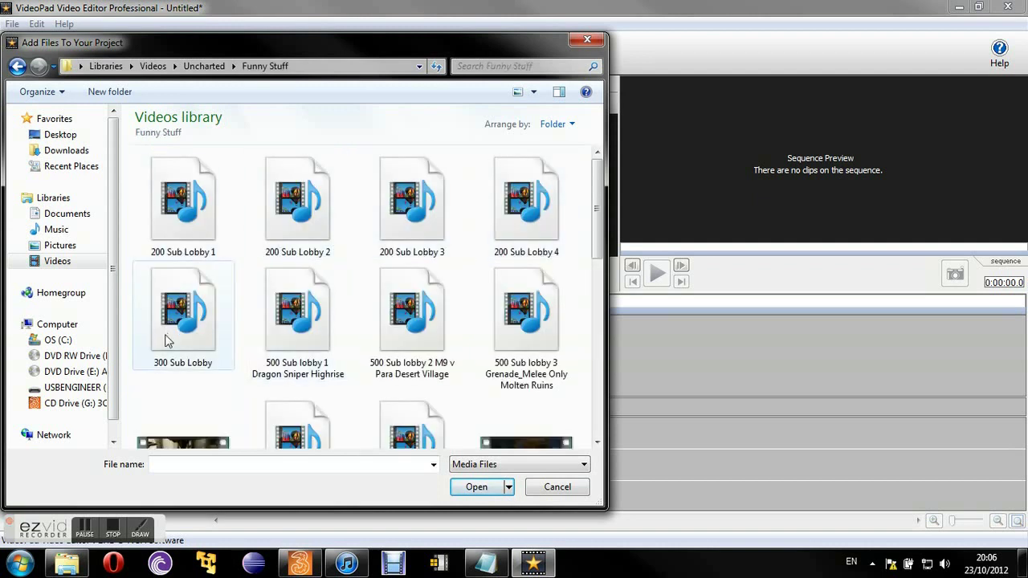
pyautogui.moveTo(600, 175); pyautogui.dragTo(596, 299)
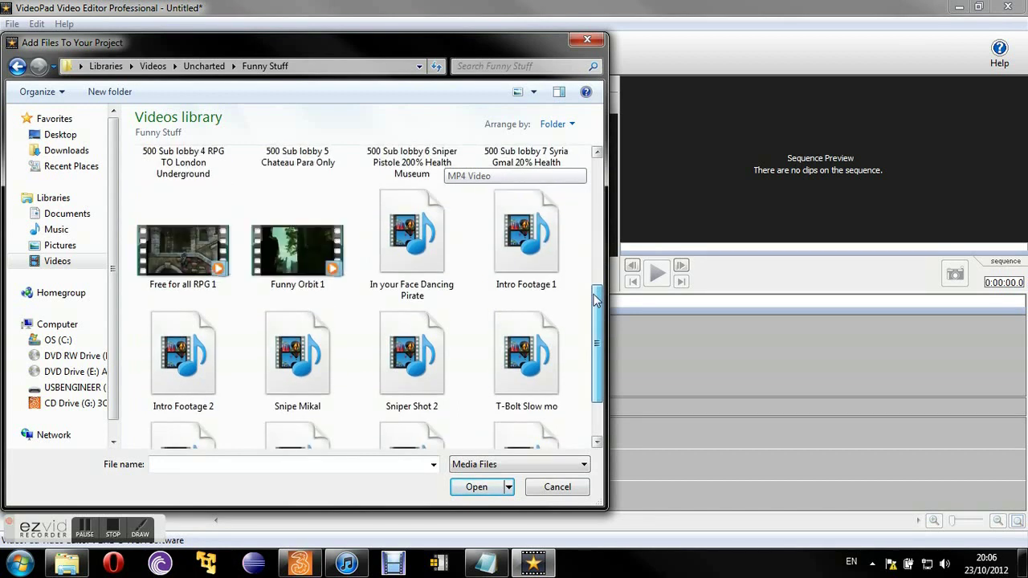
pyautogui.moveTo(596, 298); pyautogui.dragTo(592, 349)
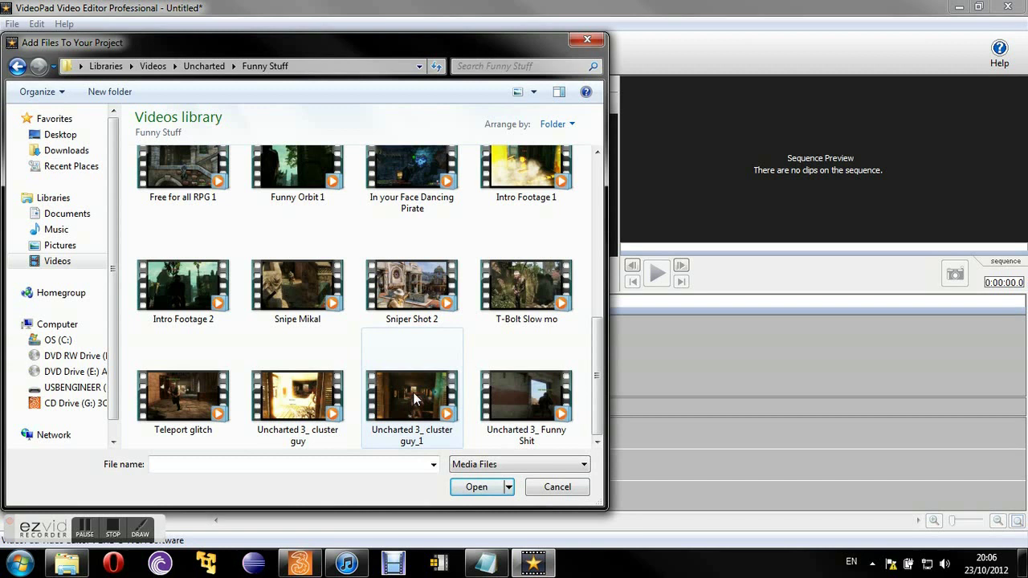
pyautogui.click(365, 395)
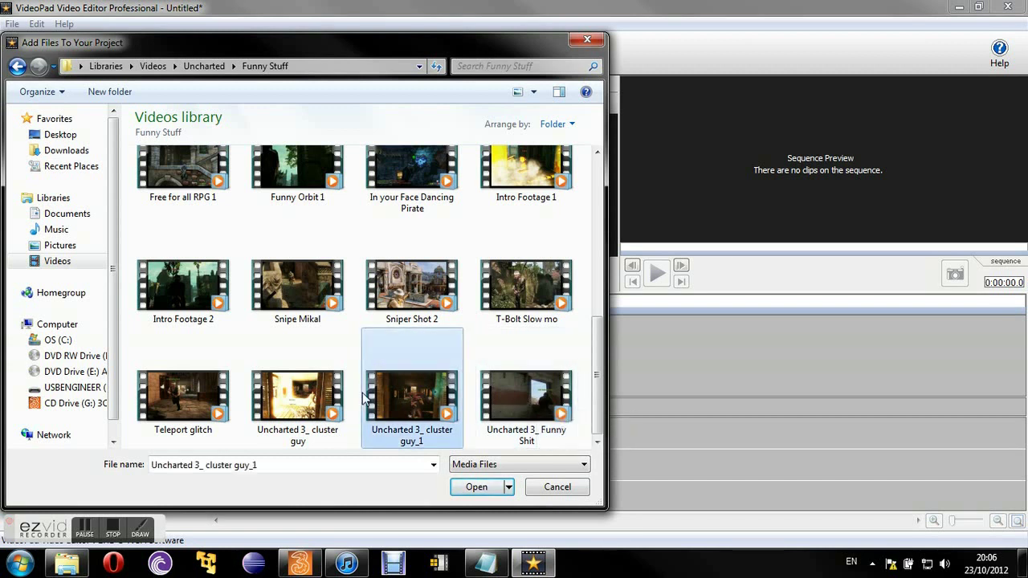
pyautogui.click(500, 488)
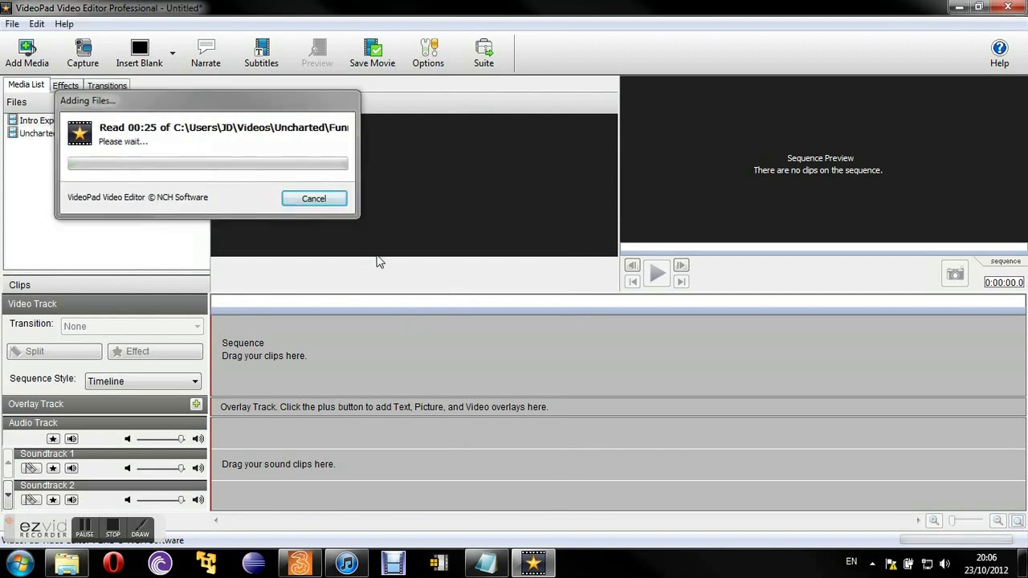
pyautogui.click(86, 134)
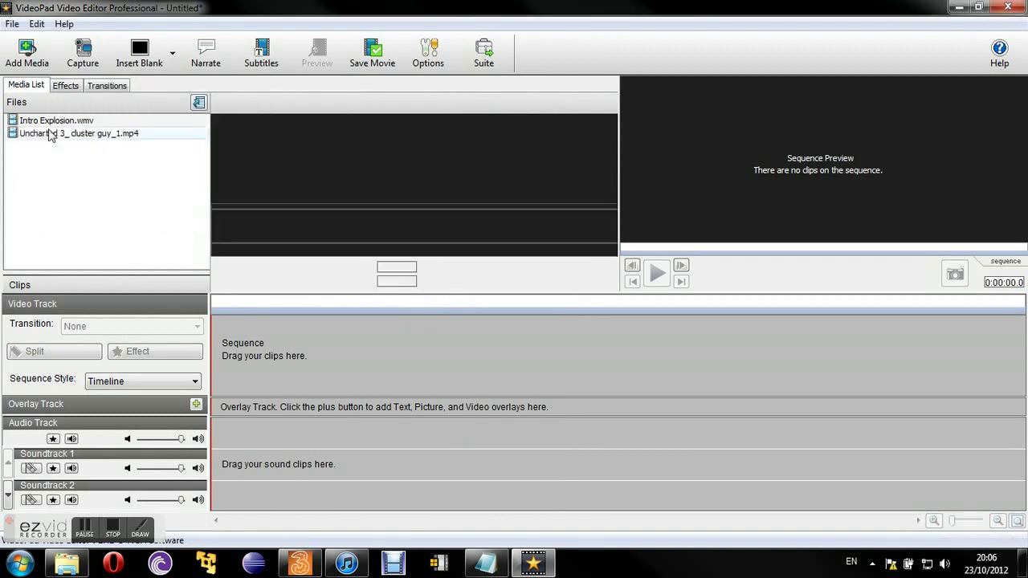
# Drag Uncharted 3_ cluster guy_1.mp4 onto the sequence, zoom the timeline, then browse Effects and Transitions
pyautogui.moveTo(64, 138); pyautogui.dragTo(342, 335)
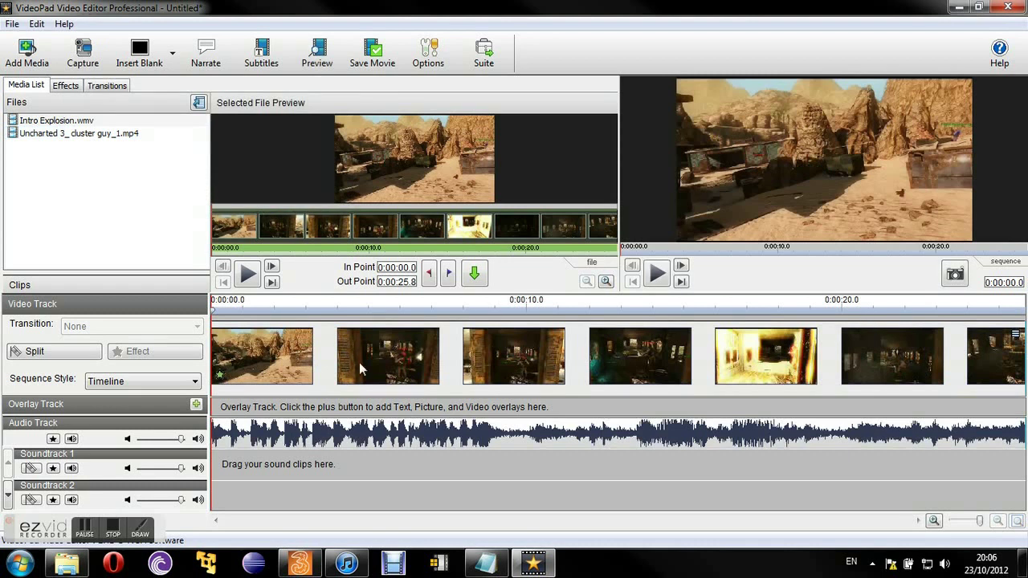
pyautogui.scroll(3, 359, 363)
pyautogui.scroll(2, 354, 373)
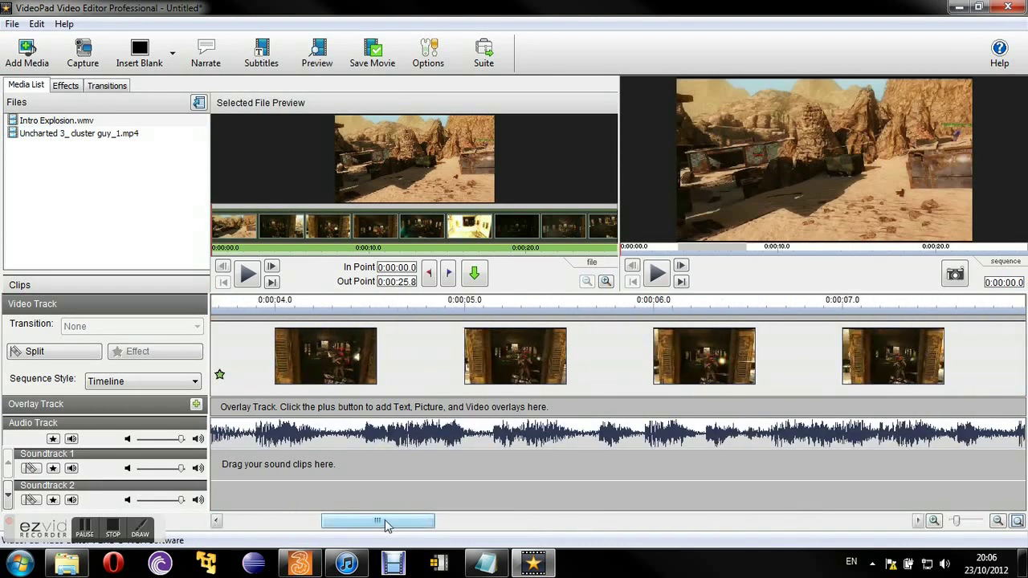
pyautogui.moveTo(385, 524); pyautogui.dragTo(287, 524)
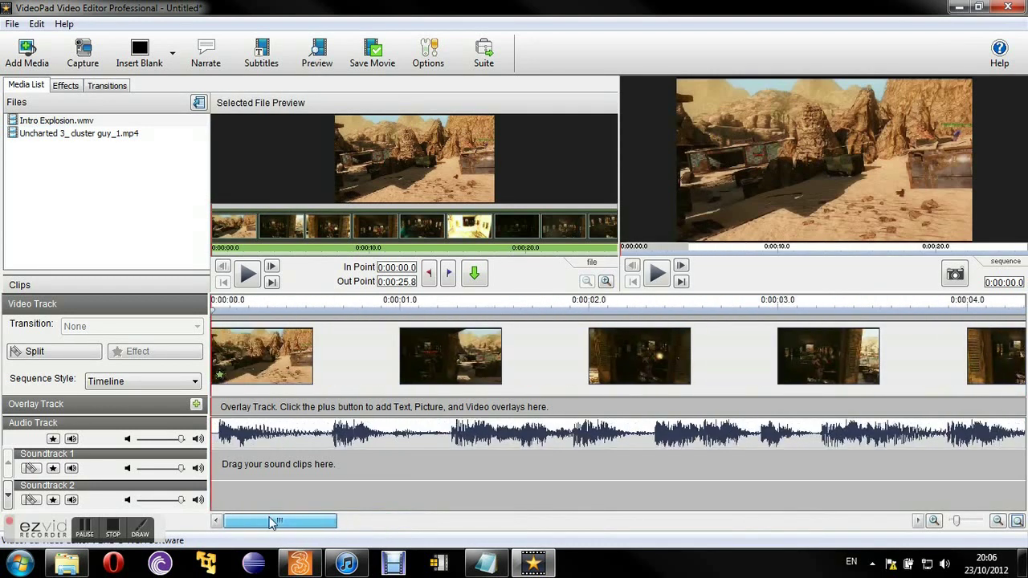
pyautogui.click(71, 85)
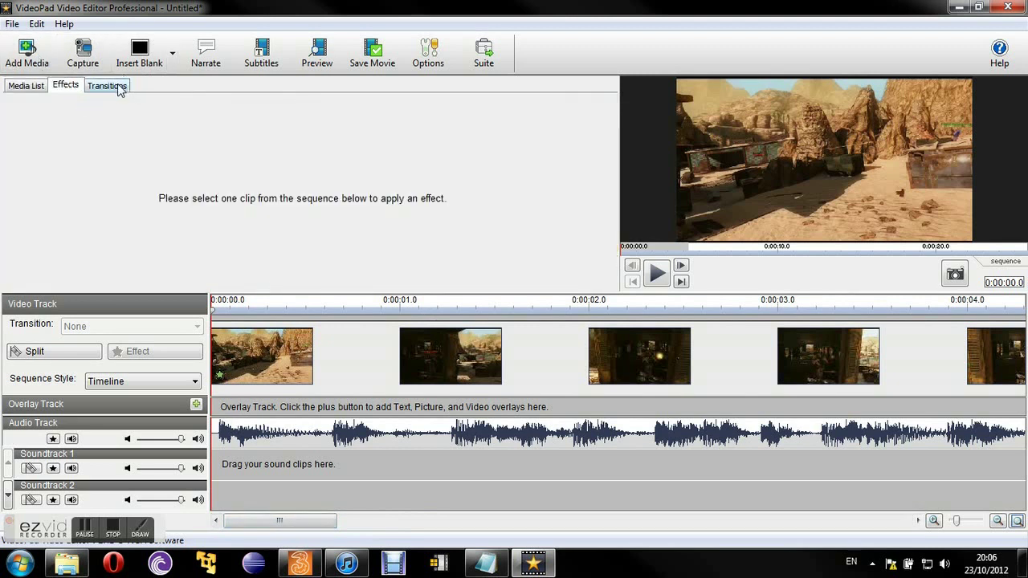
pyautogui.click(118, 89)
pyautogui.click(39, 89)
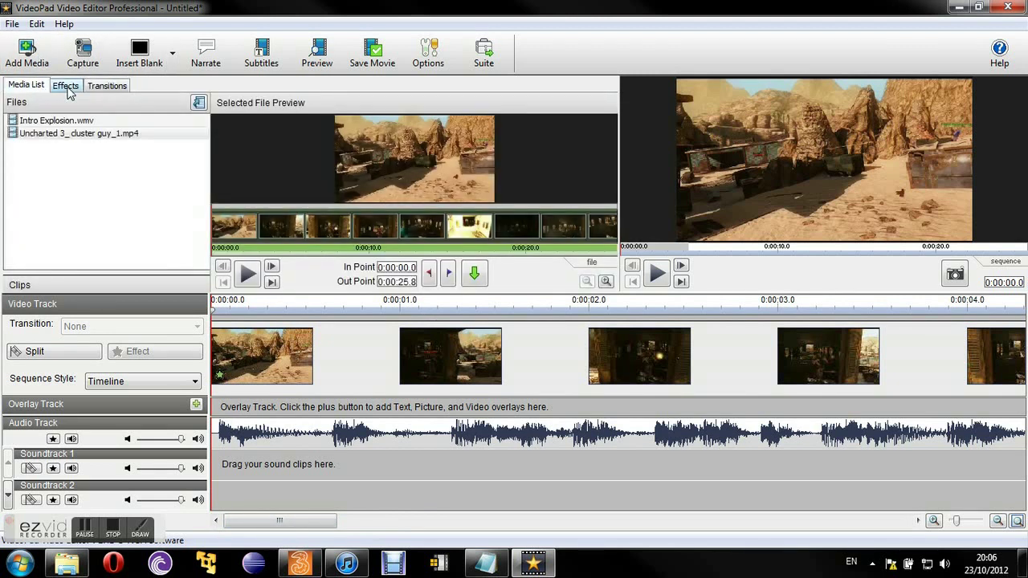
pyautogui.click(70, 88)
# Apply a Crop effect to the Uncharted clip, keeping 16:9 proportions, and tighten the crop box
pyautogui.click(339, 353)
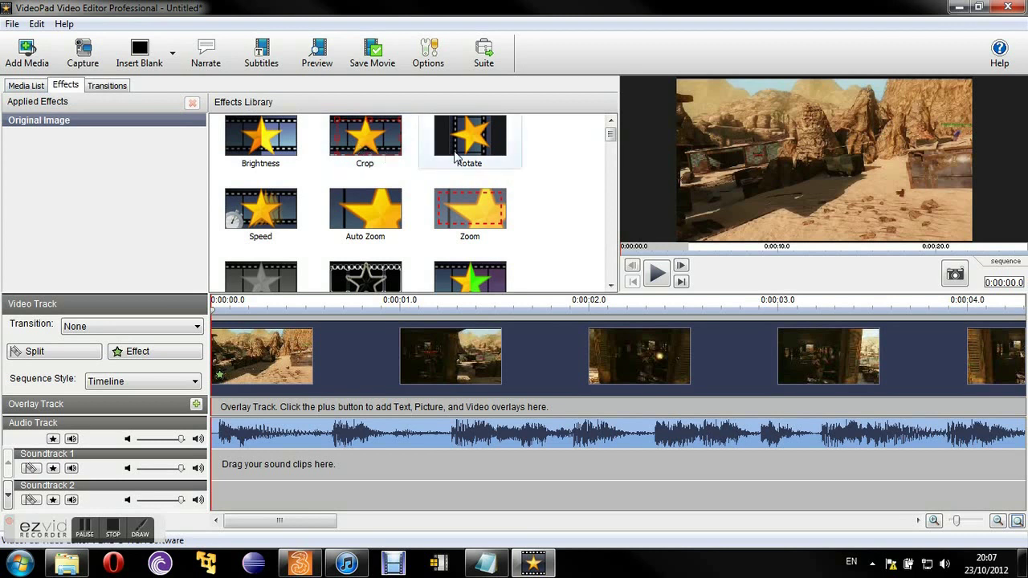
pyautogui.doubleClick(374, 133)
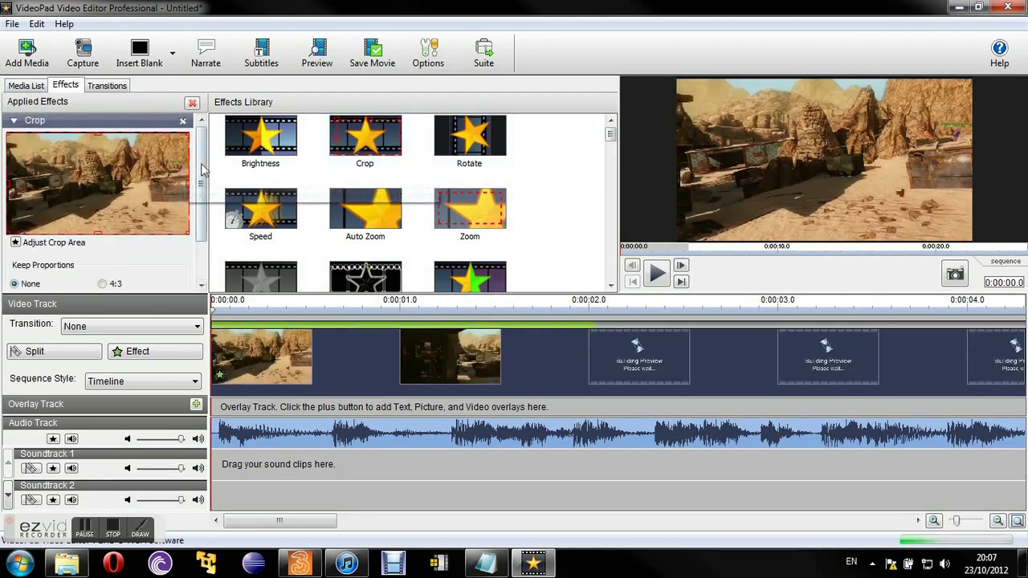
pyautogui.moveTo(201, 200); pyautogui.dragTo(201, 182)
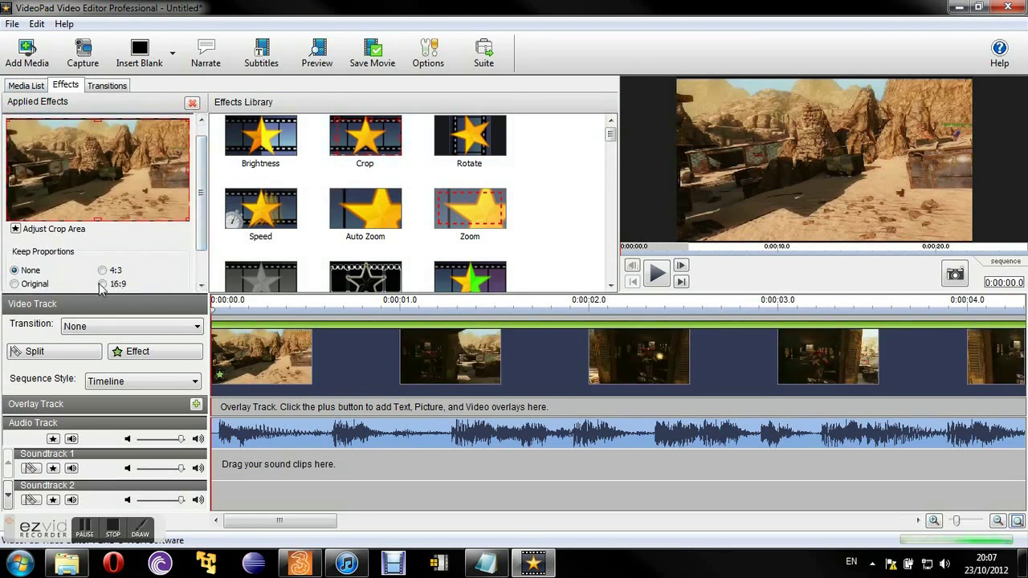
pyautogui.click(105, 283)
pyautogui.moveTo(13, 131)
pyautogui.mouseDown()
pyautogui.moveTo(77, 172)
pyautogui.moveTo(10, 122)
pyautogui.mouseUp()
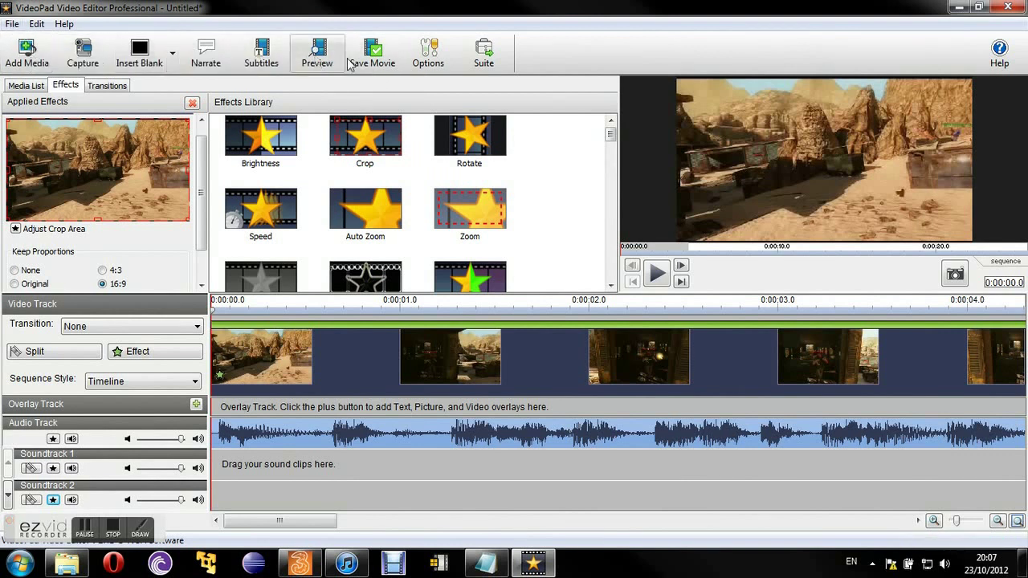
# Glance at the File menu, then set the playhead to about 0:00:03.1
pyautogui.click(12, 24)
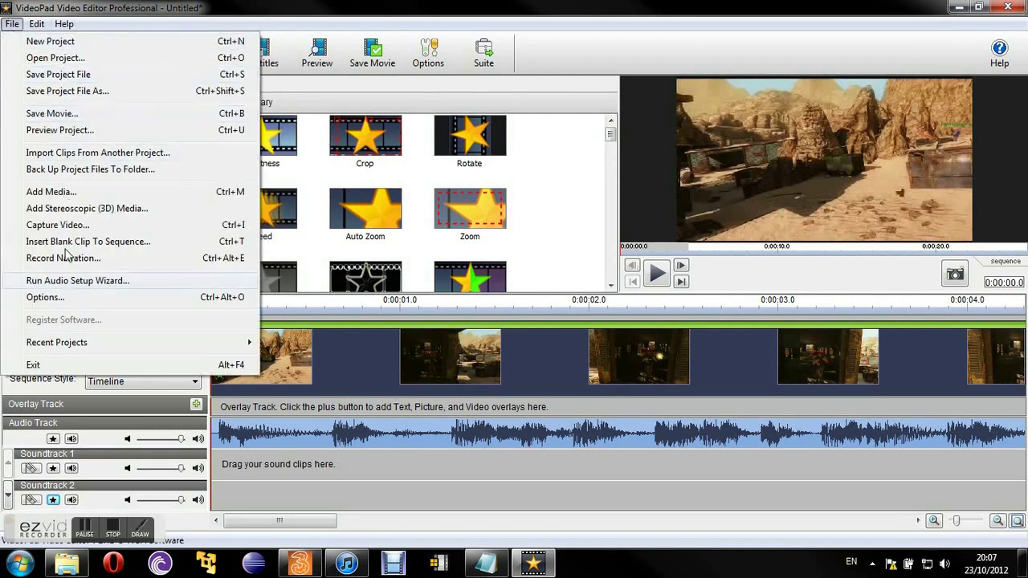
pyautogui.click(582, 52)
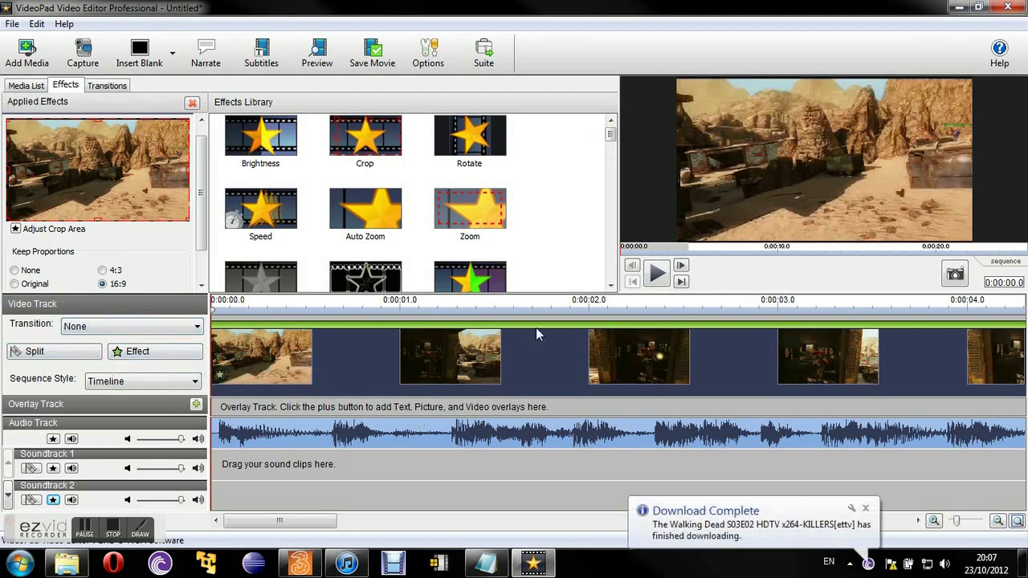
pyautogui.click(496, 302)
pyautogui.moveTo(496, 313)
pyautogui.mouseDown()
pyautogui.moveTo(416, 326)
pyautogui.moveTo(954, 330)
pyautogui.moveTo(792, 338)
pyautogui.moveTo(813, 347)
pyautogui.mouseUp()
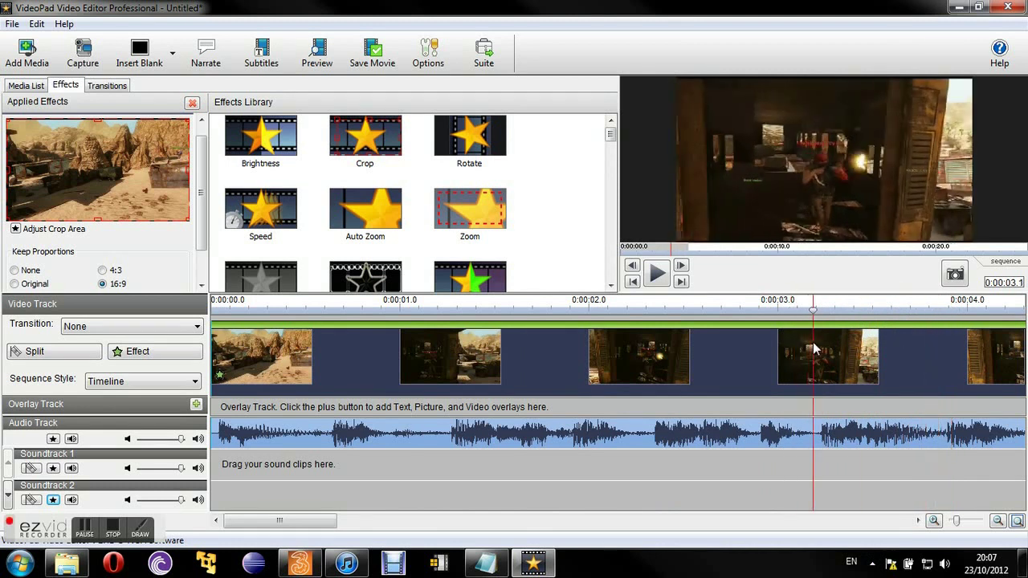
# Split the clip at the playhead and scrub the timeline to review, ending near 3.5 seconds
pyautogui.click(24, 352)
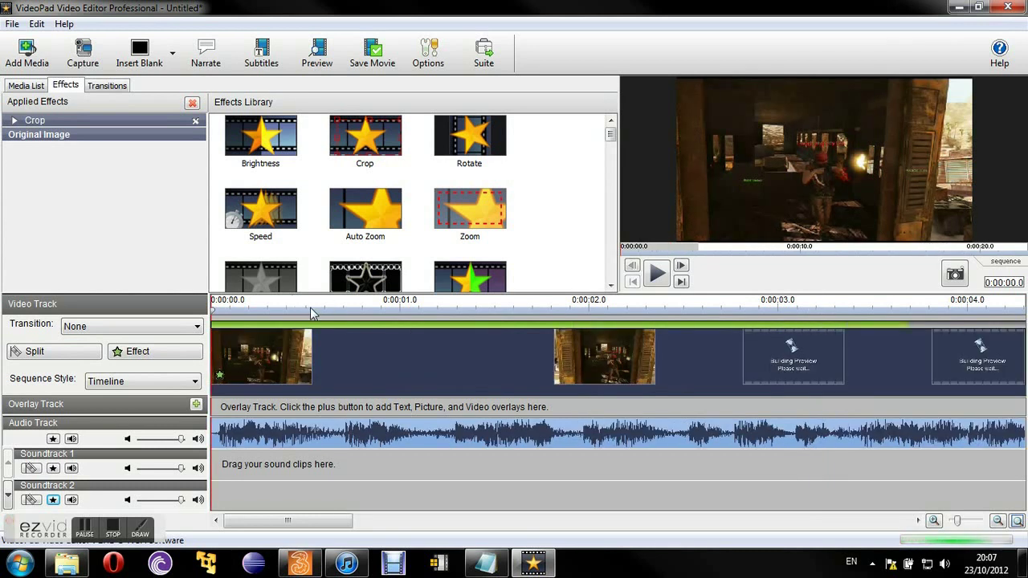
pyautogui.moveTo(348, 311)
pyautogui.mouseDown()
pyautogui.moveTo(962, 313)
pyautogui.moveTo(934, 316)
pyautogui.mouseUp()
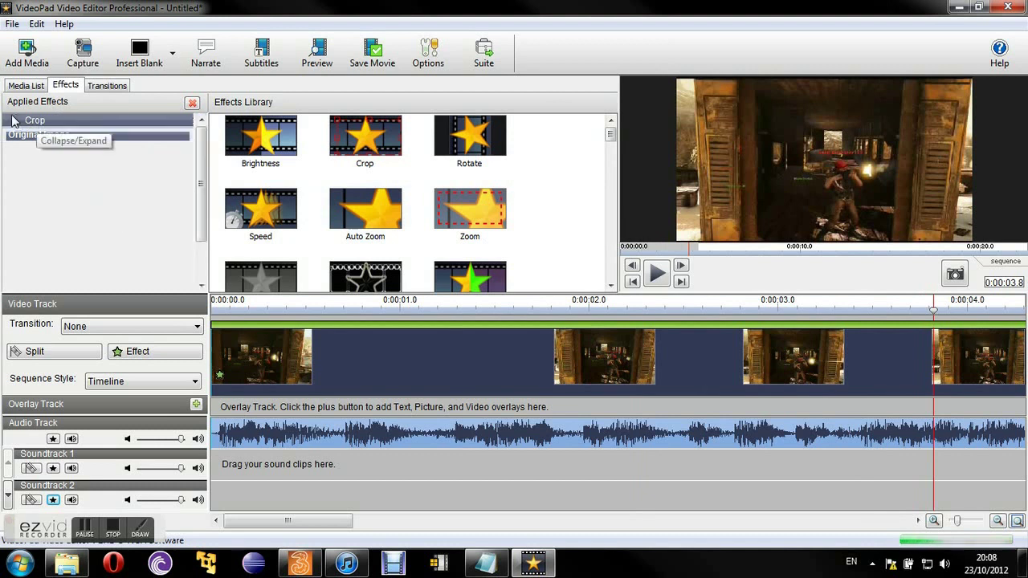
pyautogui.click(36, 120)
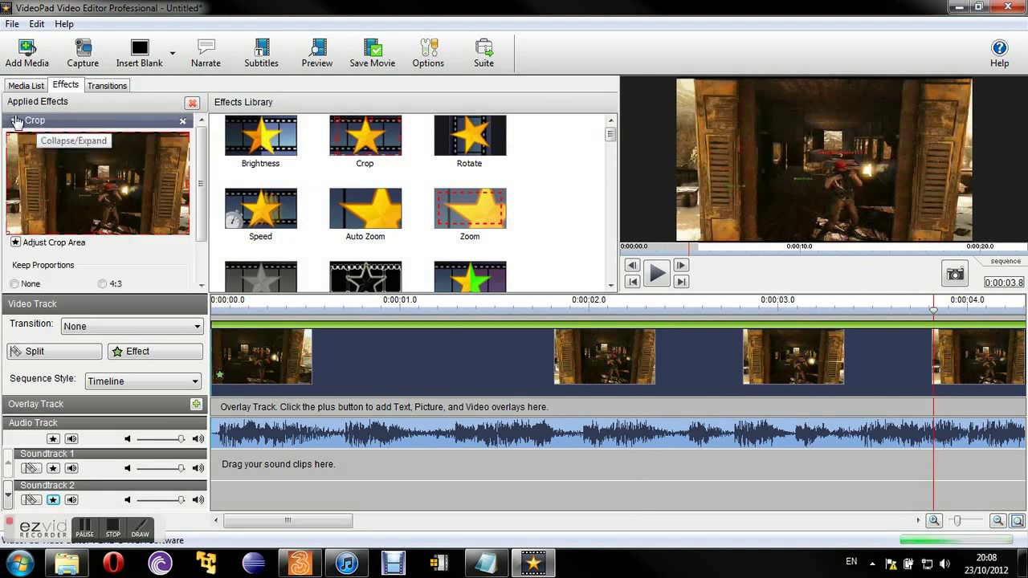
pyautogui.click(897, 312)
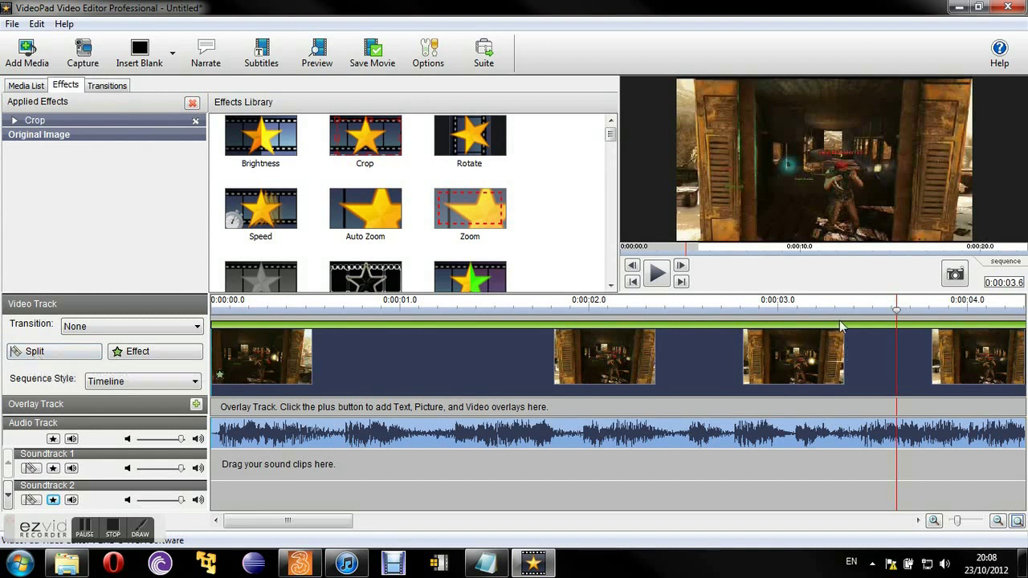
pyautogui.moveTo(897, 314)
pyautogui.mouseDown()
pyautogui.moveTo(405, 314)
pyautogui.moveTo(875, 311)
pyautogui.mouseUp()
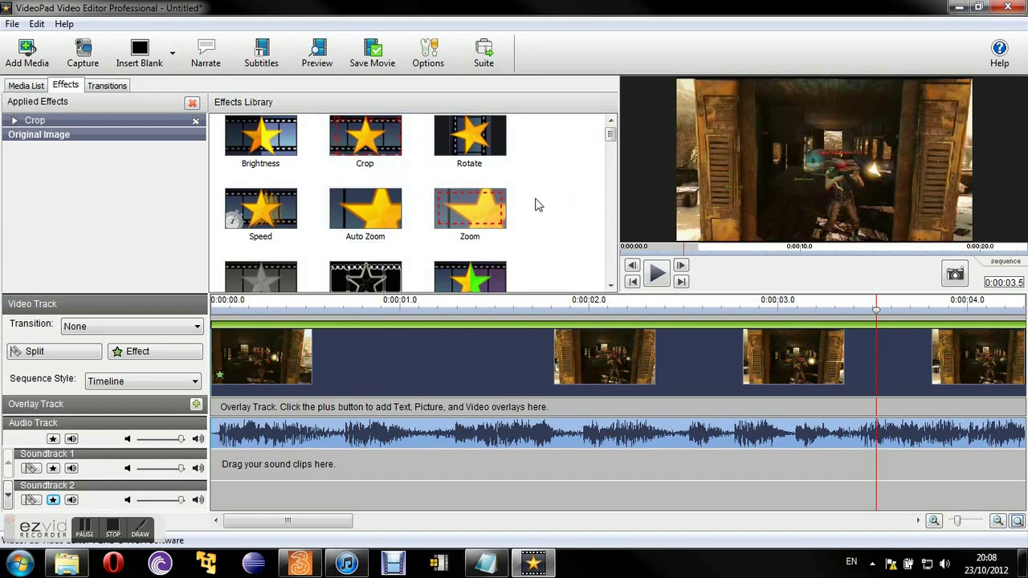
pyautogui.scroll(-3, 611, 142)
pyautogui.scroll(-3, 594, 157)
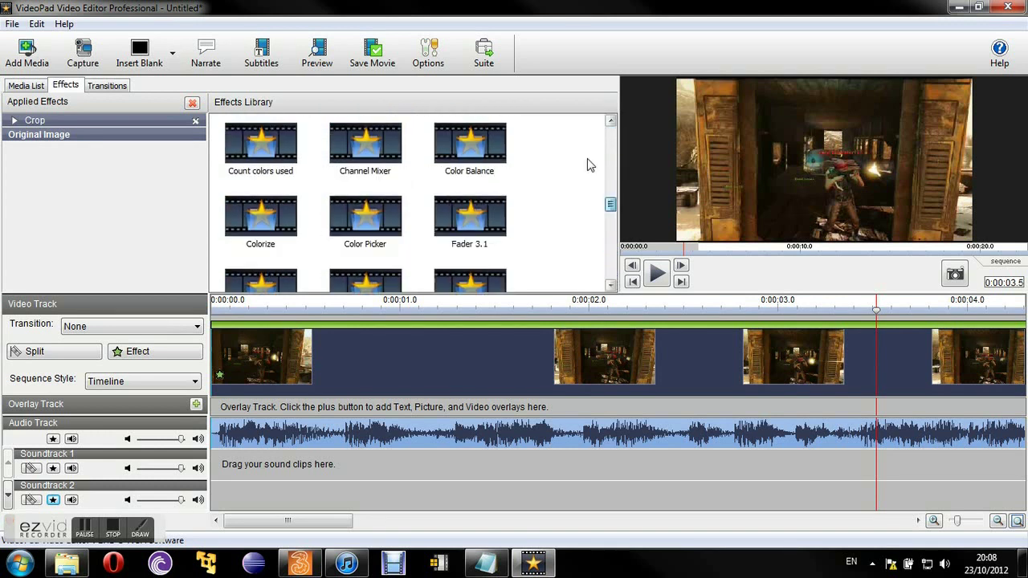
pyautogui.scroll(6, 587, 165)
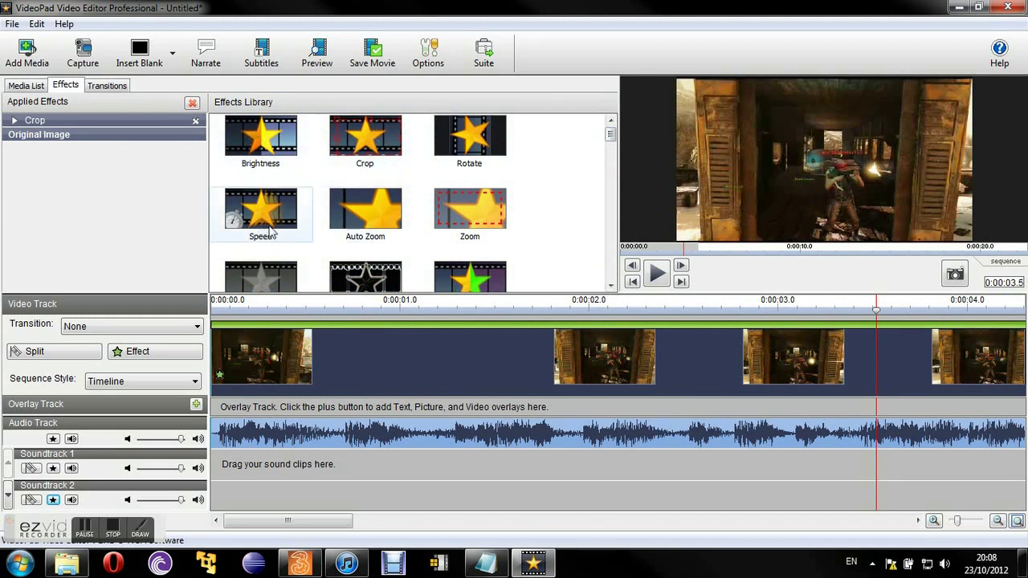
pyautogui.scroll(-1, 610, 138)
pyautogui.scroll(1, 611, 138)
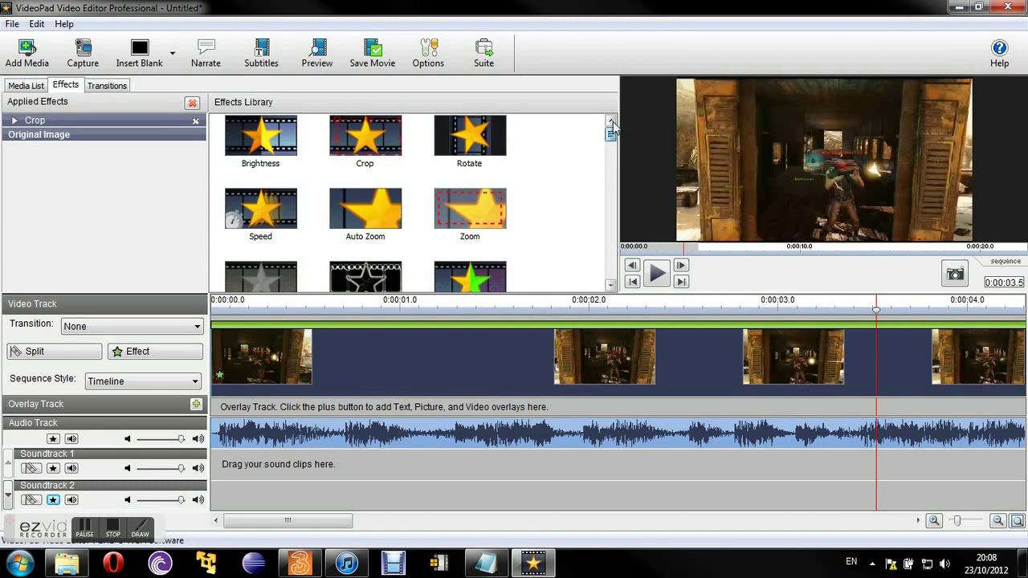
# Open the movie export settings for computer-file output and review the save destination
pyautogui.click(369, 64)
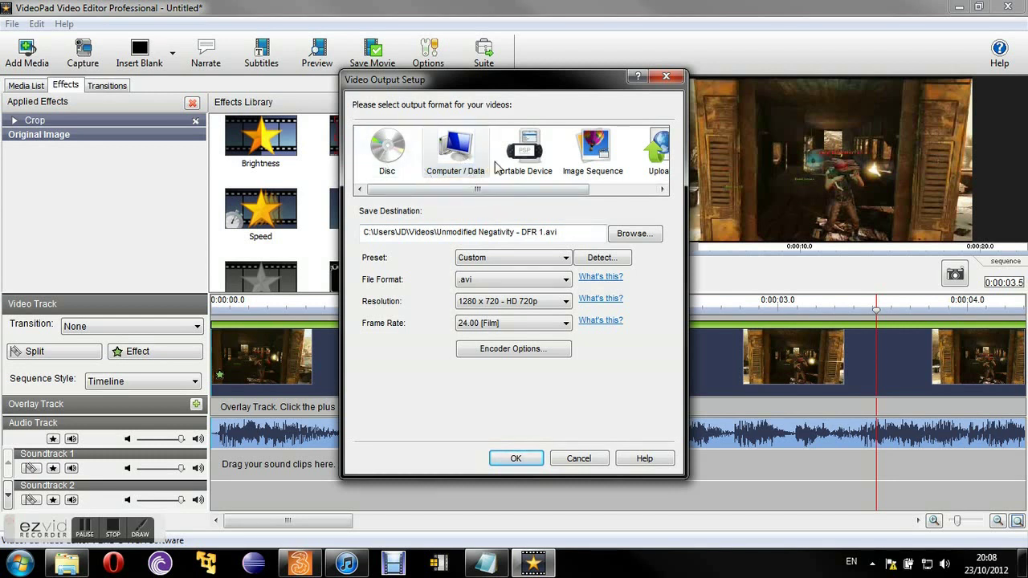
pyautogui.moveTo(482, 189); pyautogui.dragTo(399, 167)
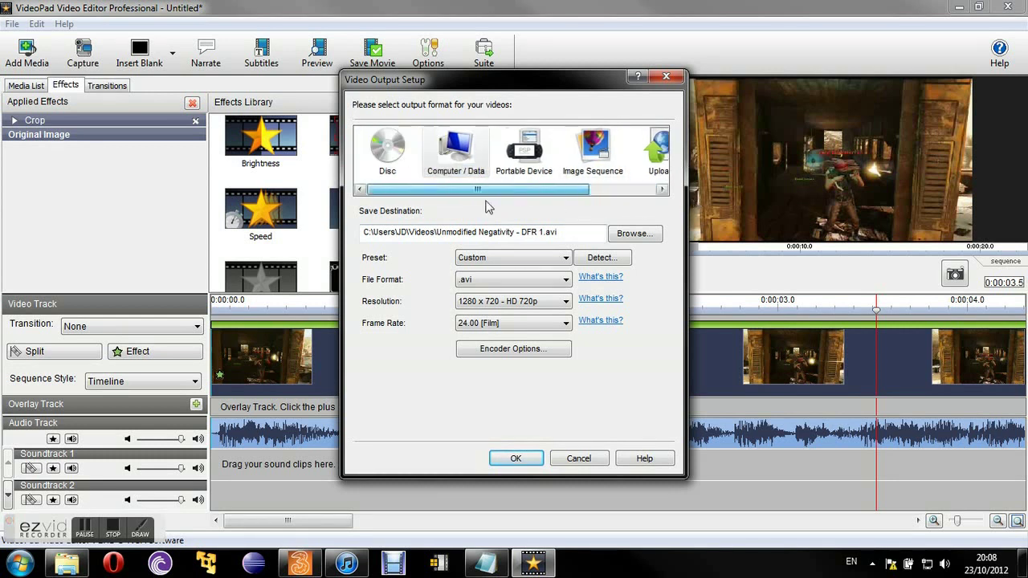
pyautogui.click(399, 167)
pyautogui.click(470, 165)
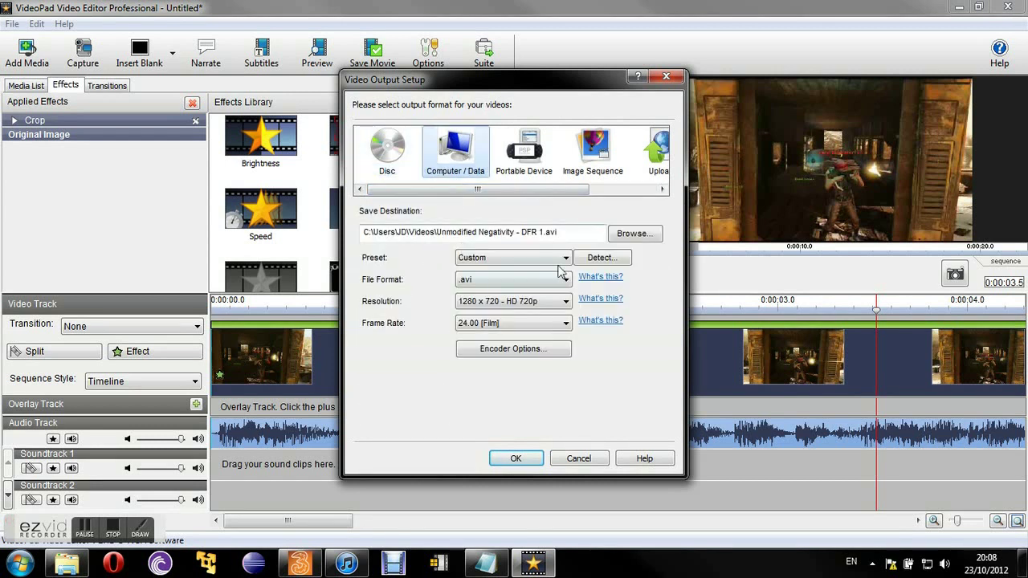
pyautogui.moveTo(374, 238); pyautogui.dragTo(577, 241)
pyautogui.click(361, 237)
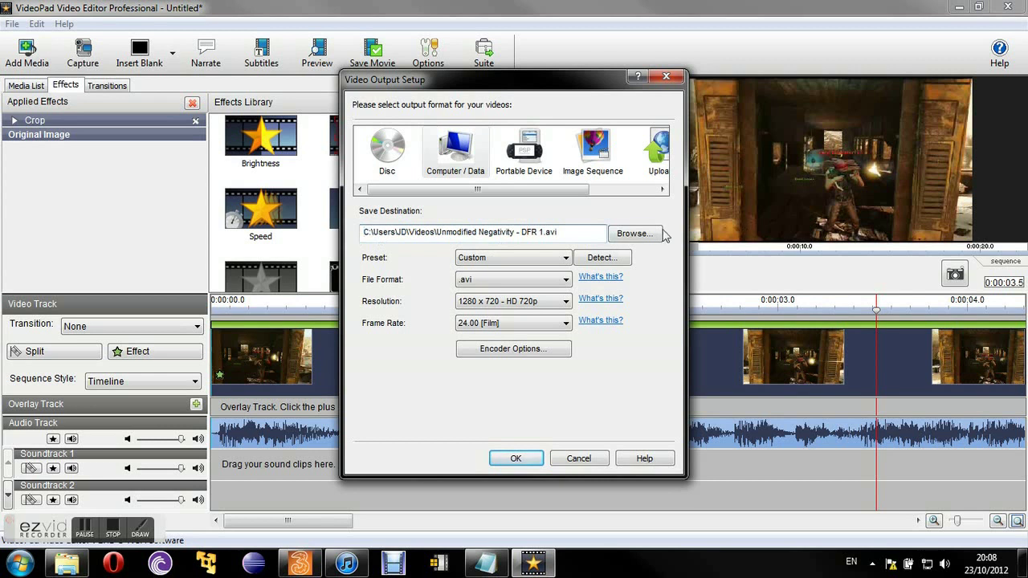
pyautogui.click(654, 233)
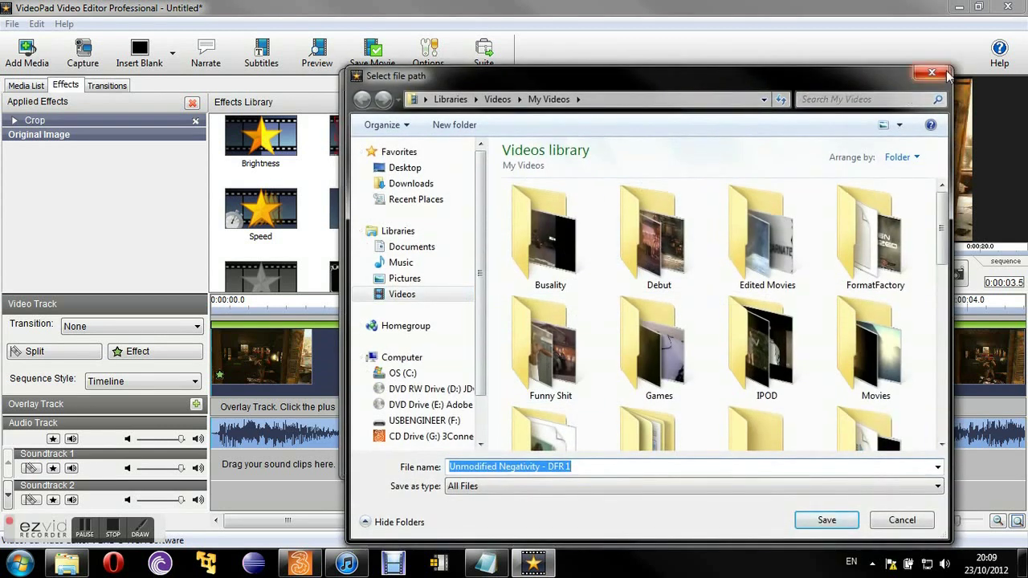
pyautogui.click(932, 73)
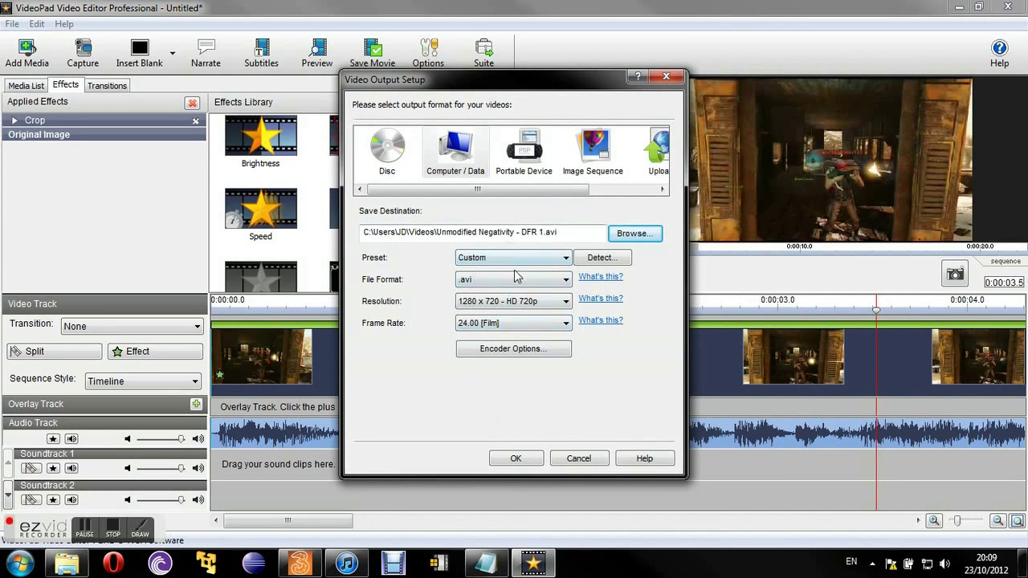
# Keep 1280 x 720 resolution and 24.00 [Film] frame rate, then list the output file formats
pyautogui.click(550, 303)
pyautogui.click(554, 303)
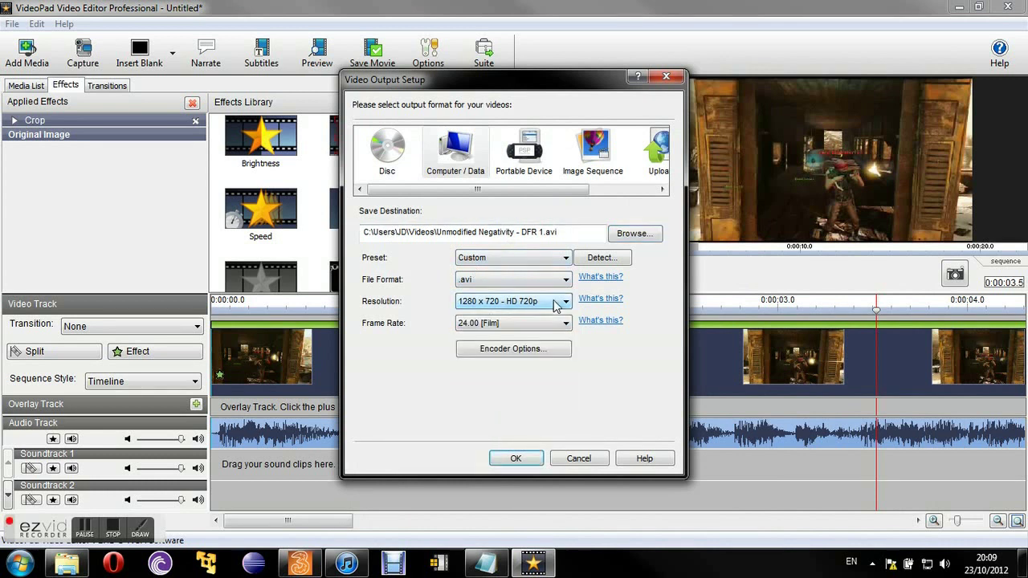
pyautogui.click(554, 304)
pyautogui.click(554, 323)
pyautogui.click(554, 324)
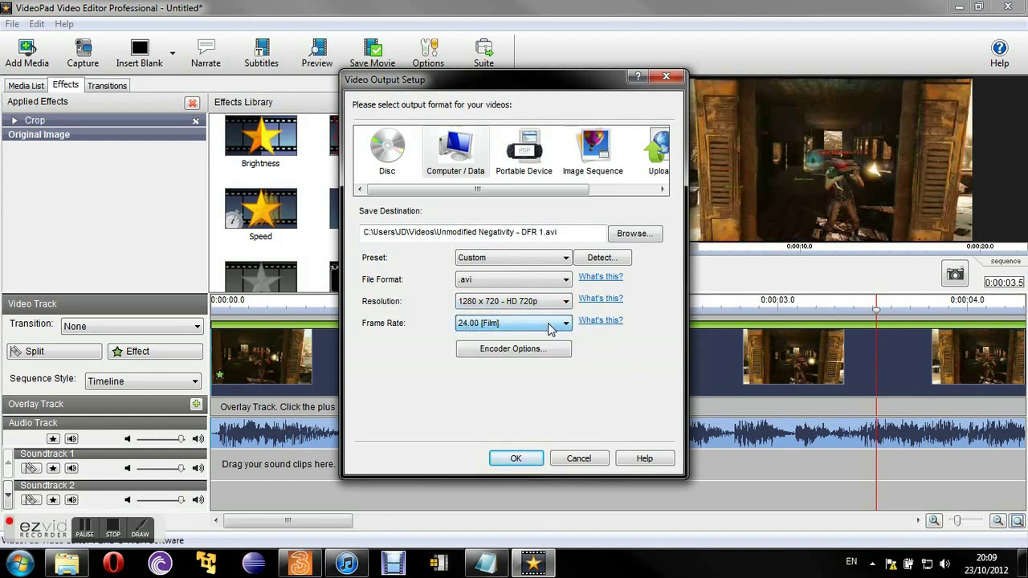
pyautogui.click(557, 330)
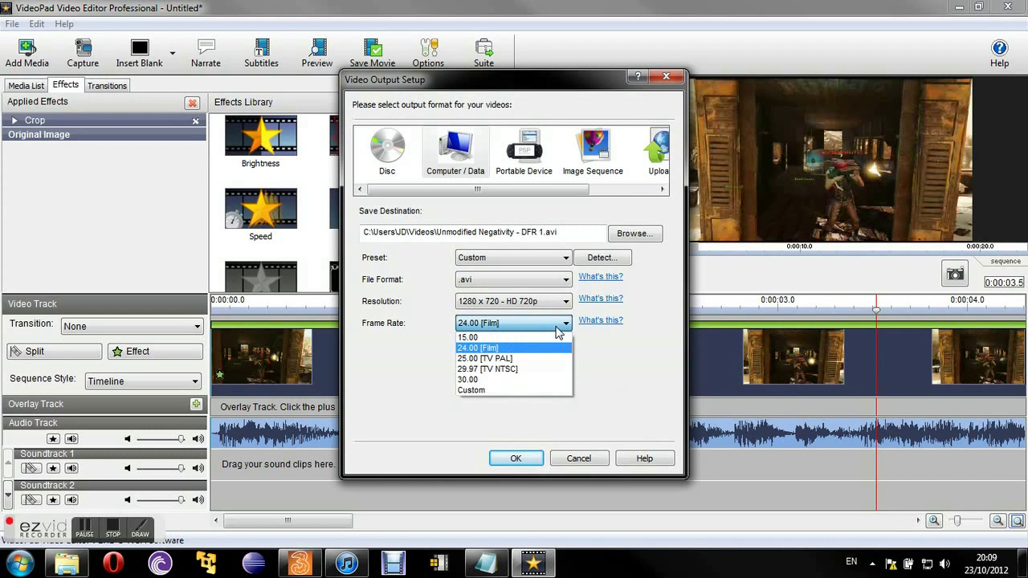
pyautogui.click(556, 327)
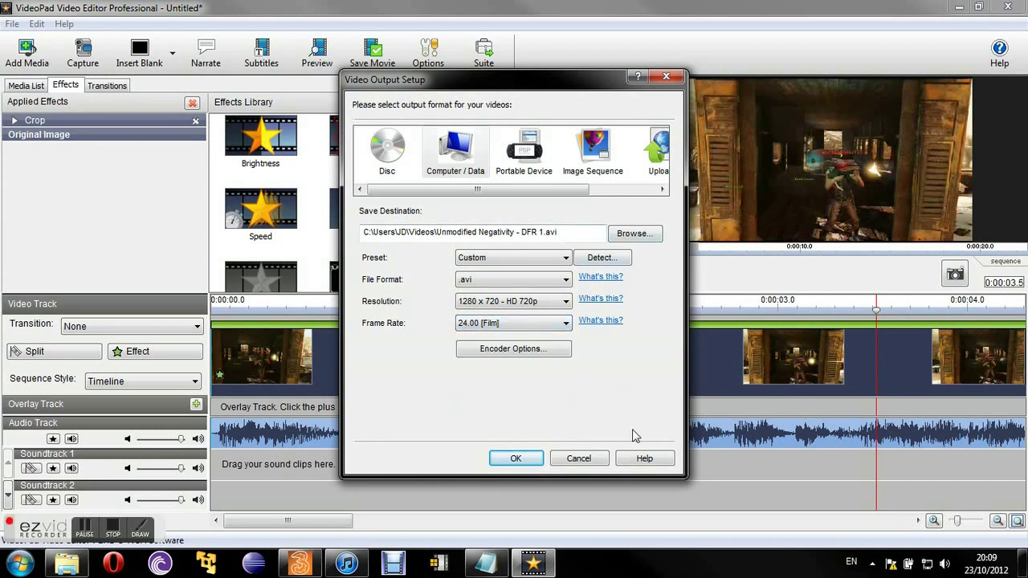
pyautogui.click(540, 324)
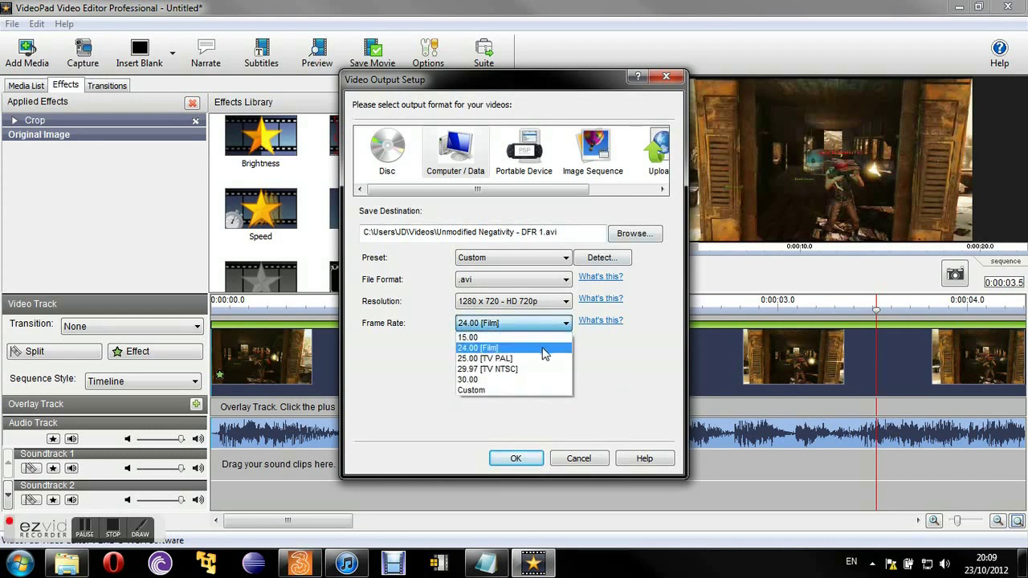
pyautogui.click(609, 367)
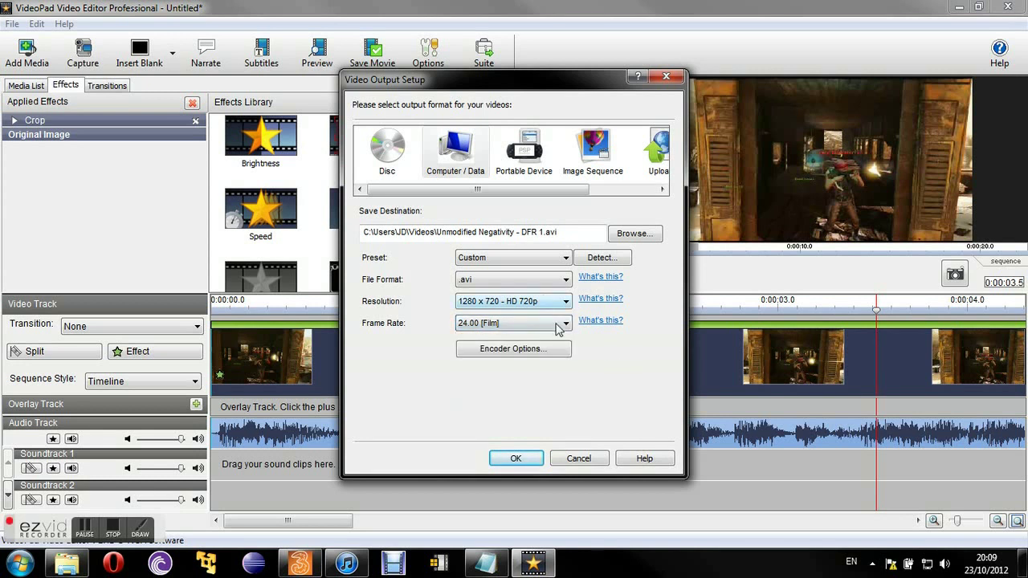
pyautogui.click(558, 328)
pyautogui.click(618, 397)
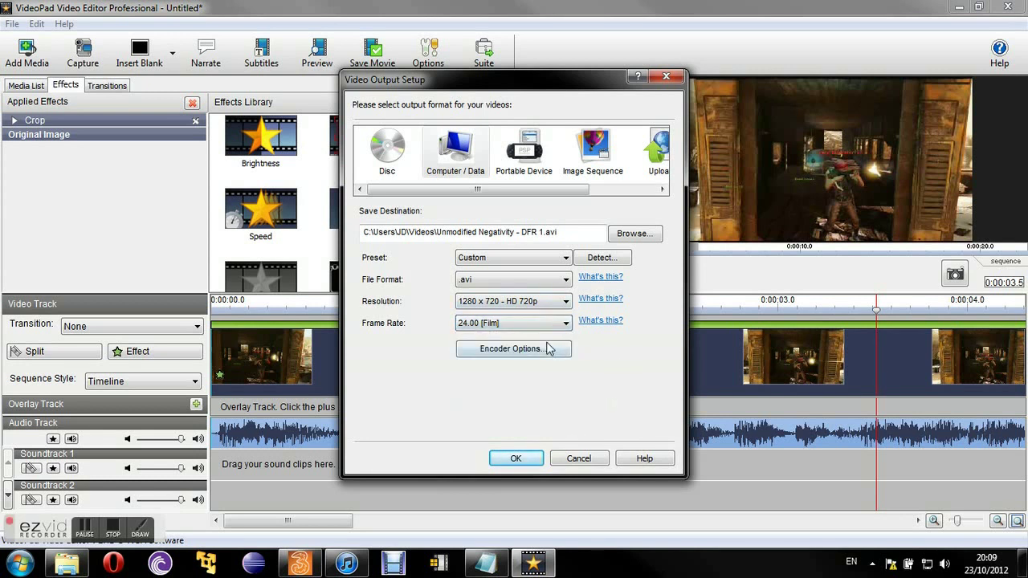
pyautogui.click(529, 281)
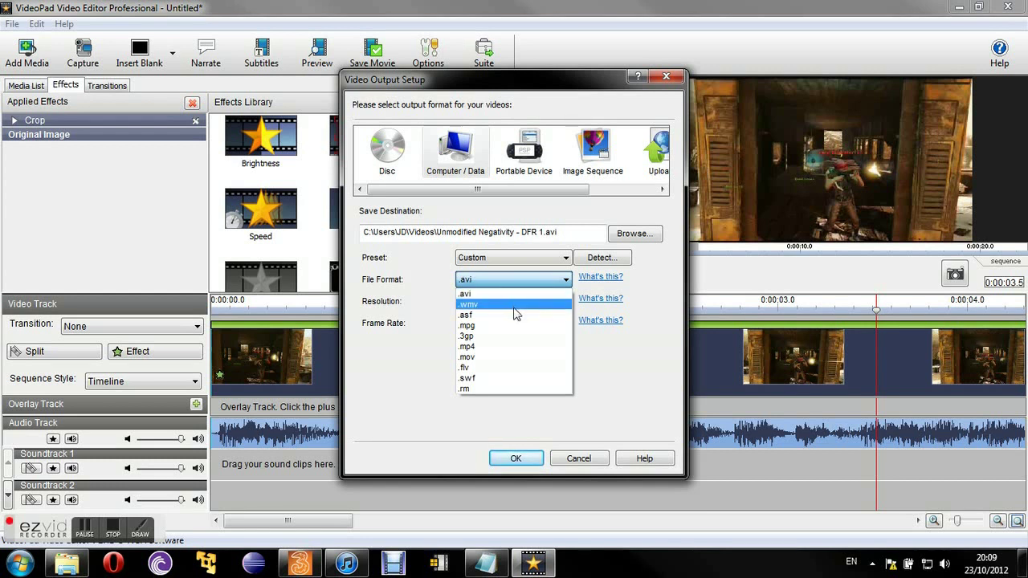
# Set the output format to .wmv and rename the destination file to bombguy.wmv in Videos
pyautogui.click(474, 303)
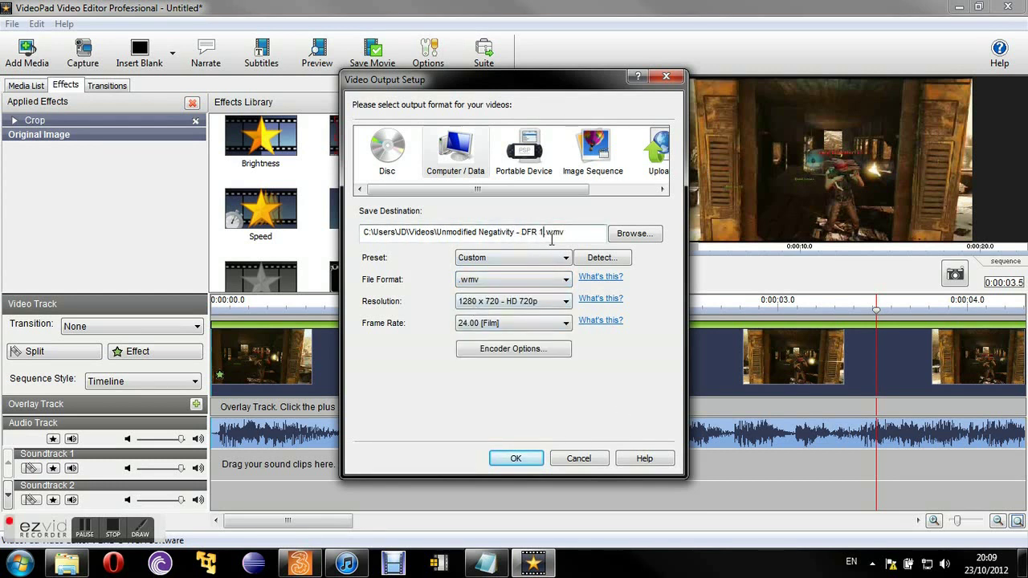
pyautogui.moveTo(552, 239); pyautogui.dragTo(450, 242)
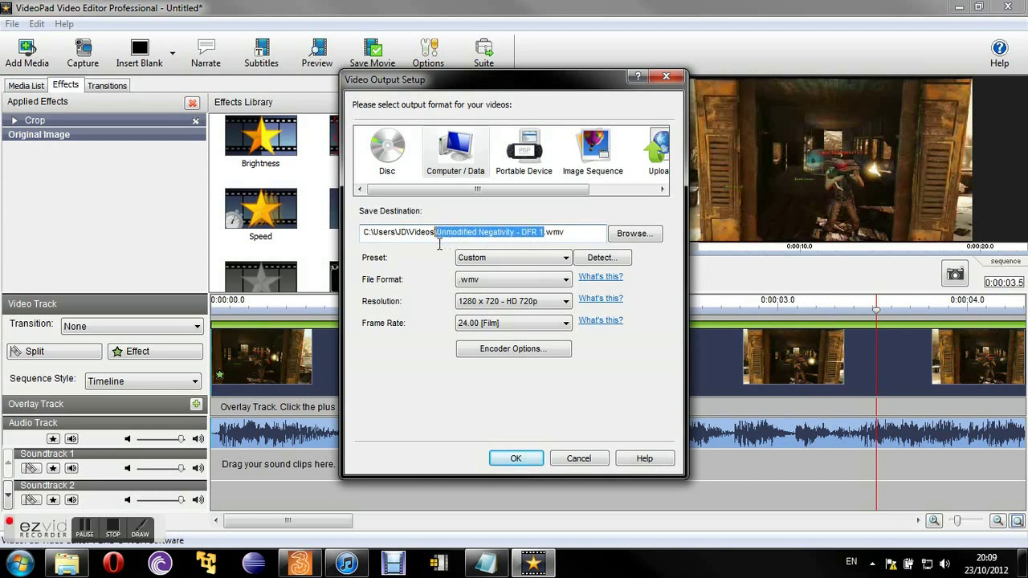
pyautogui.moveTo(454, 243); pyautogui.dragTo(443, 243)
pyautogui.press('BackSpace')
pyautogui.write('bombgu')
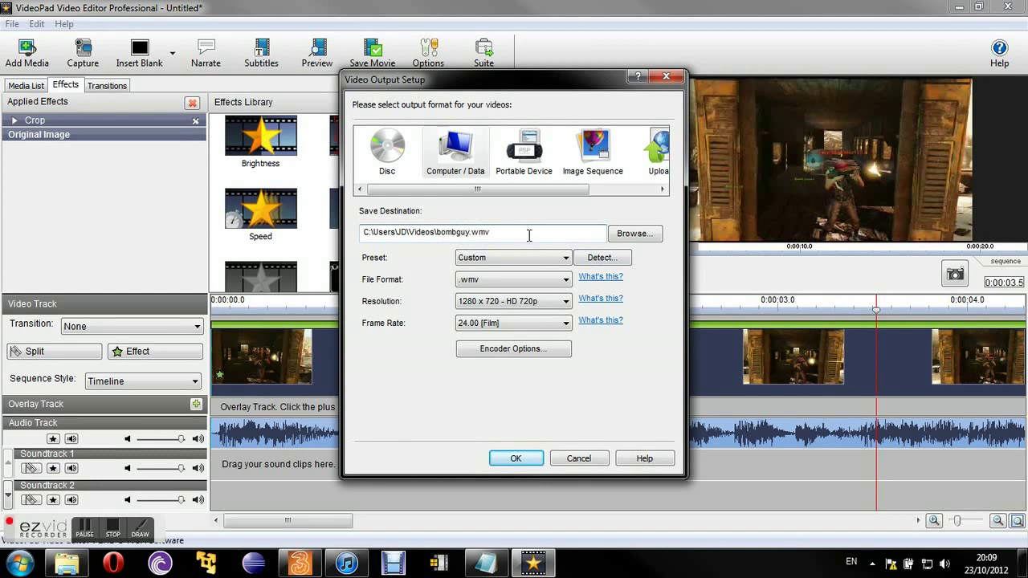
# Try the HD 1080 export preset, then switch the output format back to .wmv
pyautogui.click(505, 259)
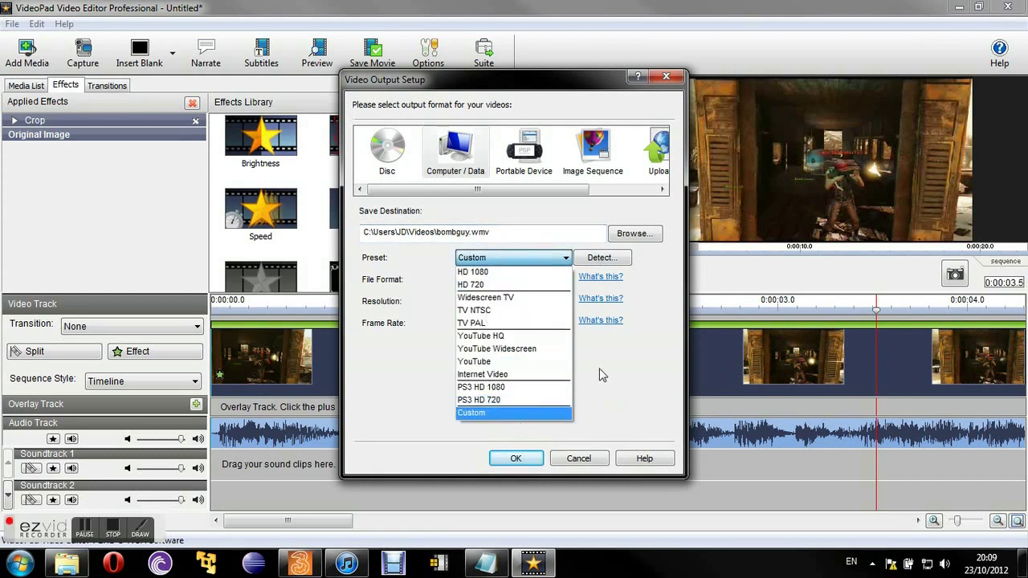
pyautogui.click(650, 328)
pyautogui.press('Tab')
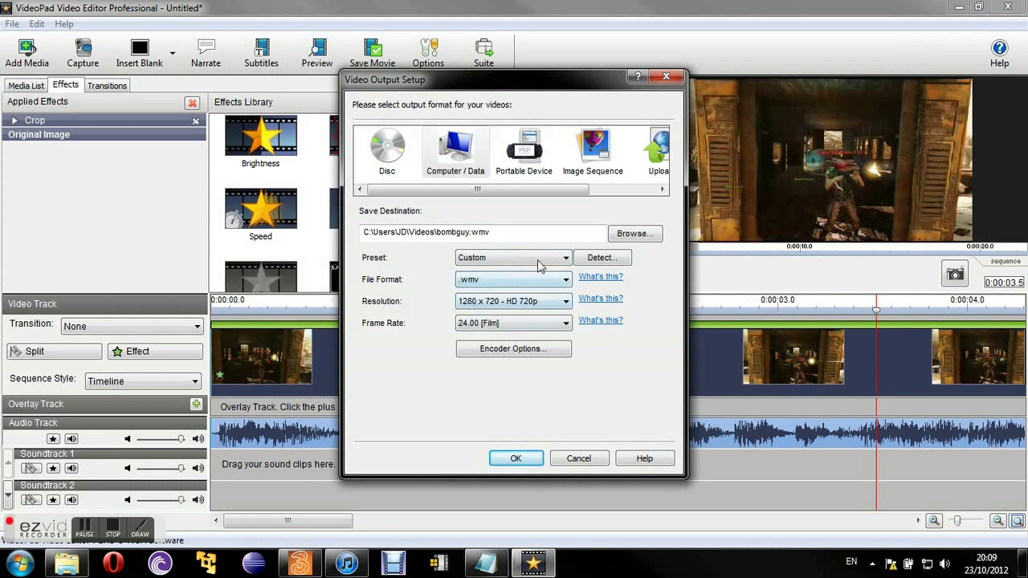
pyautogui.click(564, 257)
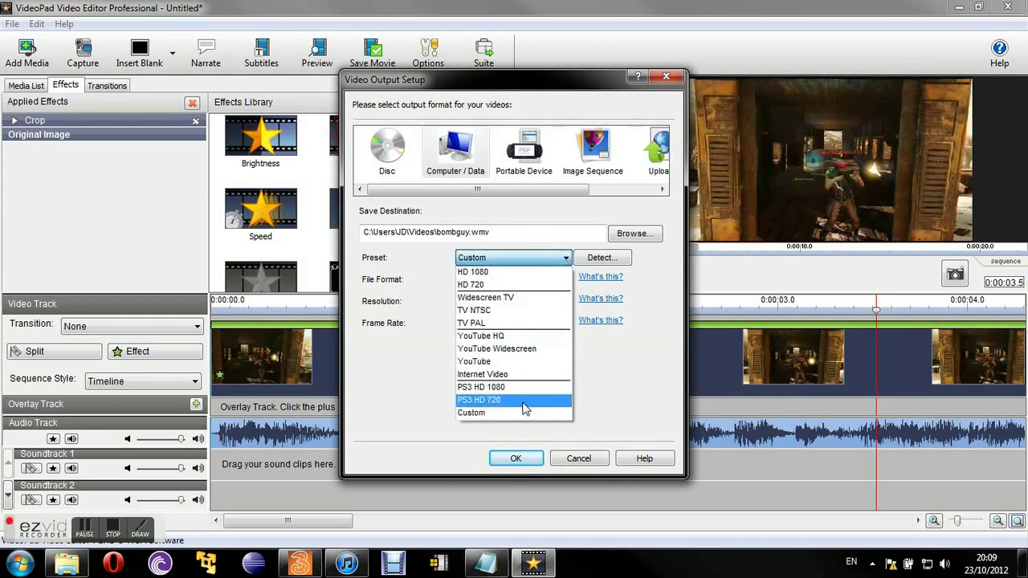
pyautogui.click(524, 273)
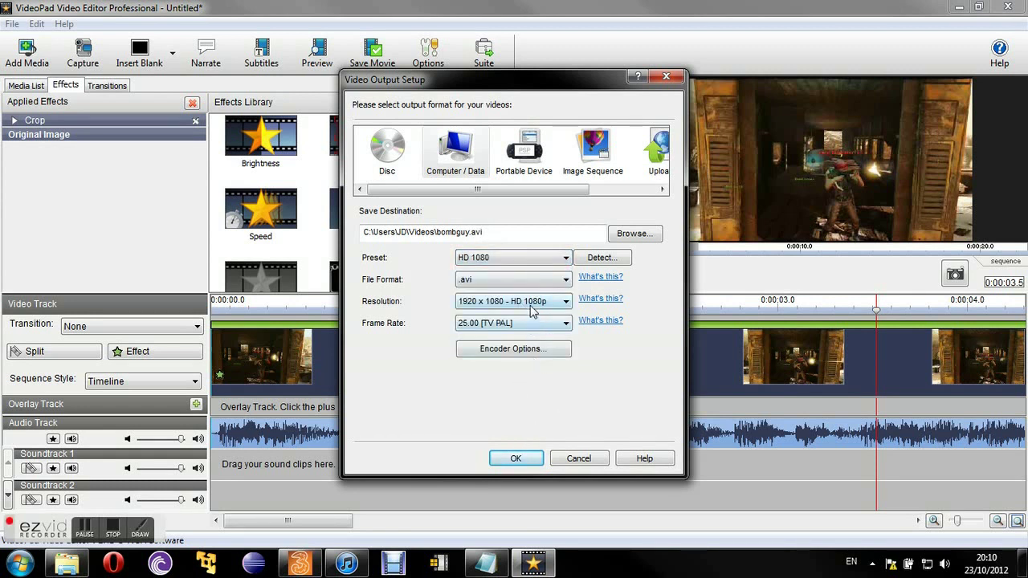
pyautogui.click(514, 326)
pyautogui.click(499, 280)
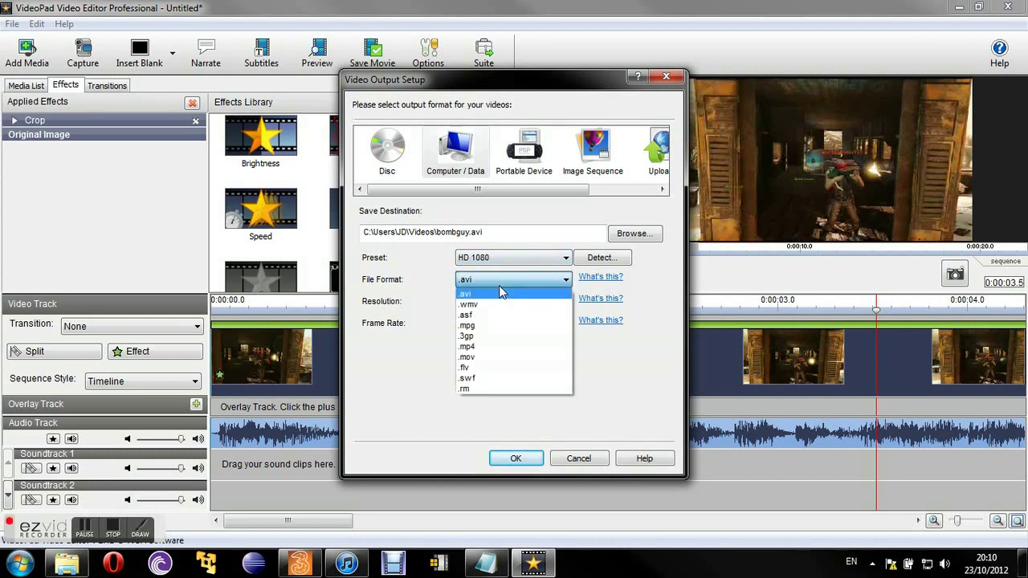
pyautogui.click(492, 300)
# Keep the Custom preset at 1280 x 720 HD 720p and accept the Windows Media encoder settings
pyautogui.click(498, 259)
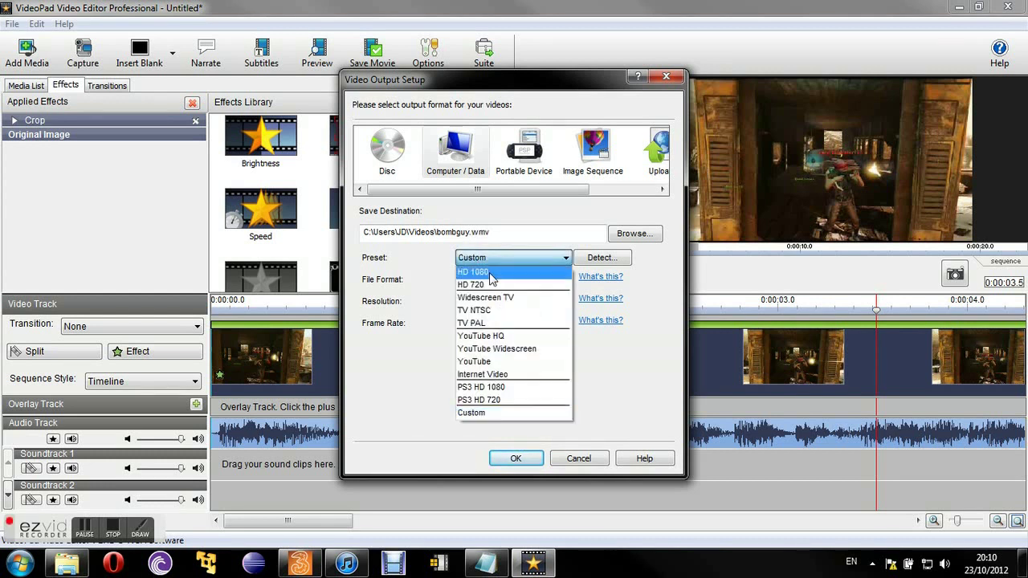
pyautogui.click(493, 283)
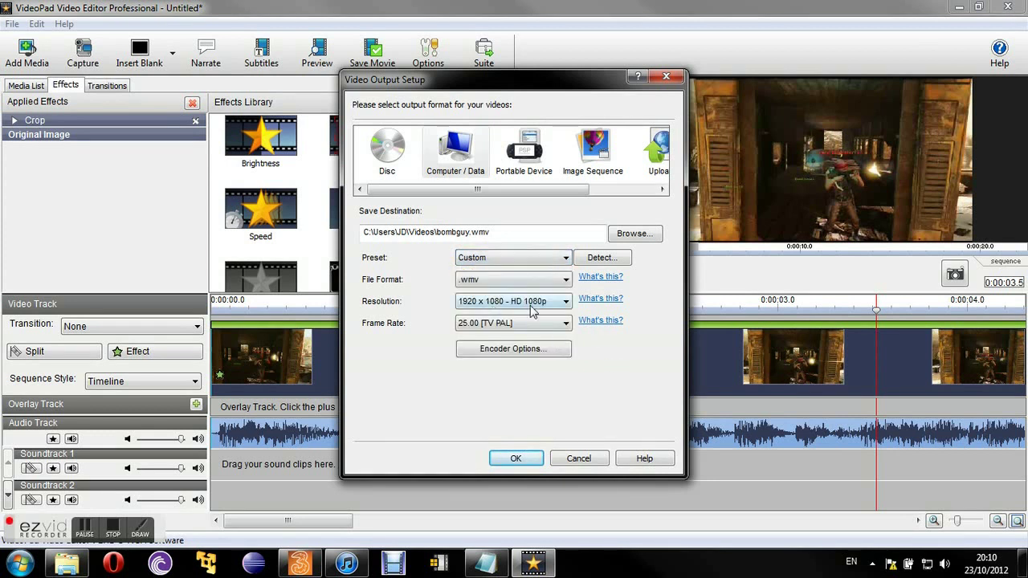
pyautogui.click(530, 309)
pyautogui.click(530, 382)
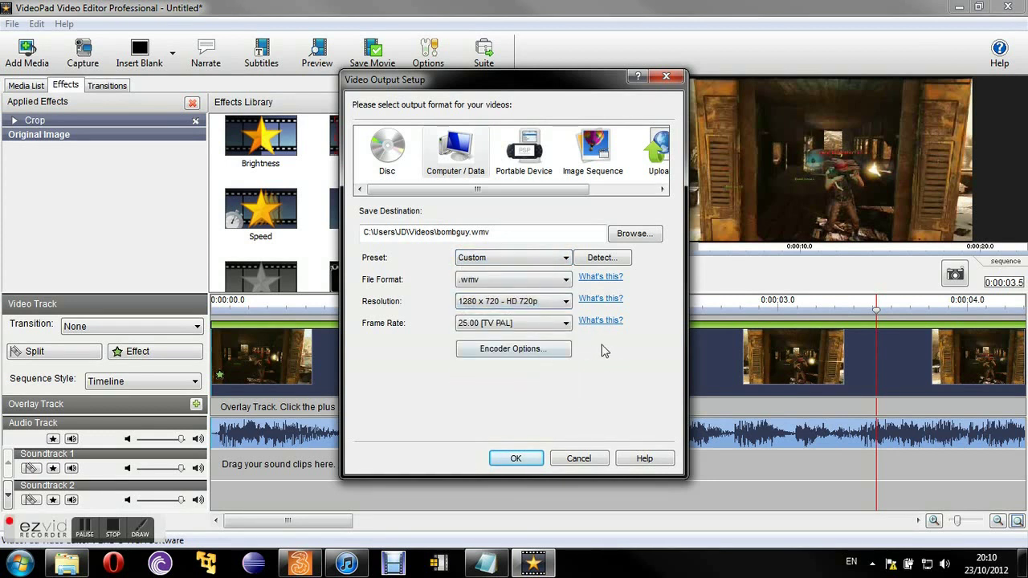
pyautogui.click(514, 353)
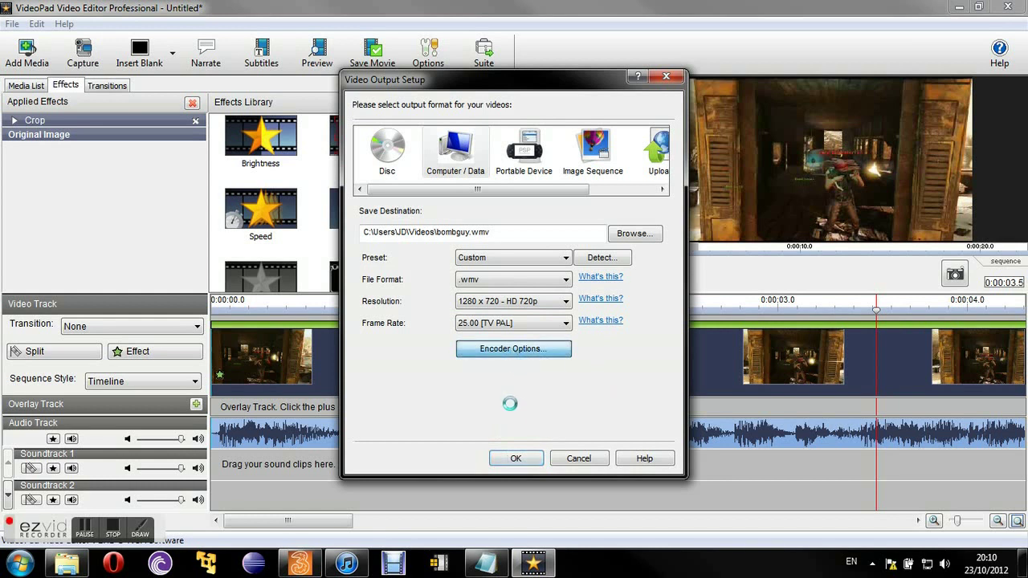
pyautogui.click(515, 326)
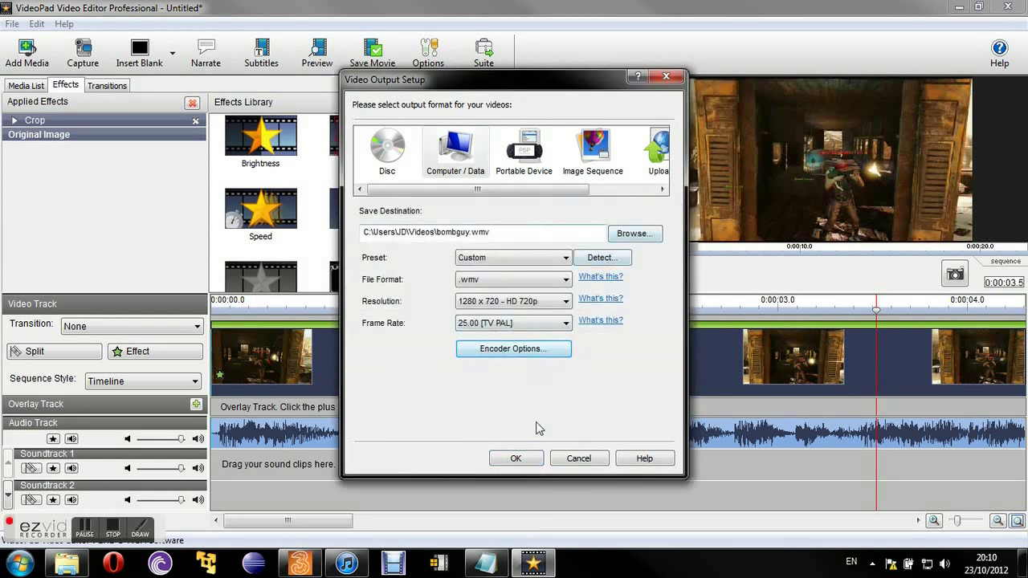
# Confirm Video Output Setup and wait while bombguy.wmv renders until the success message appears
pyautogui.click(515, 459)
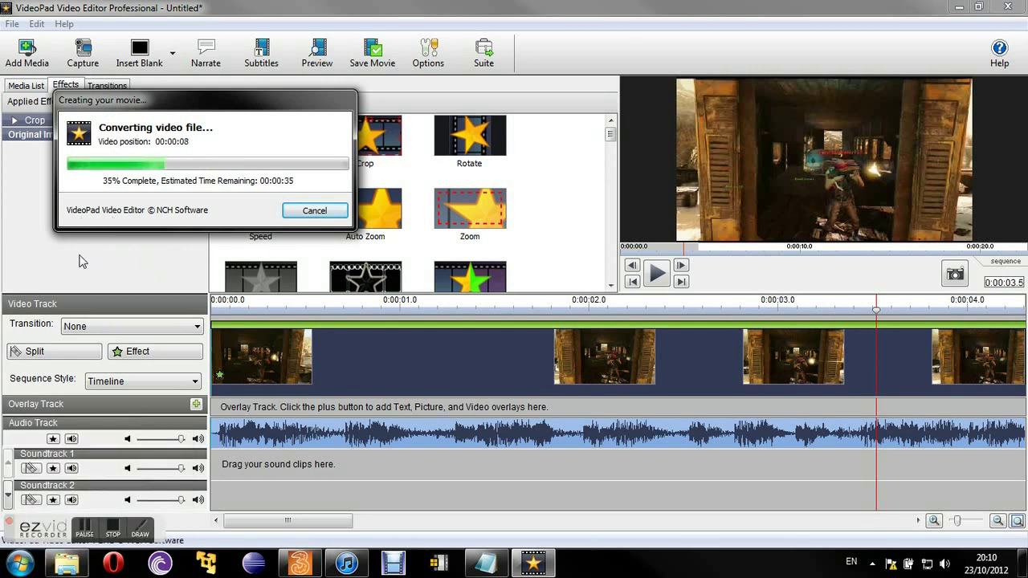
pyautogui.moveTo(198, 105)
pyautogui.mouseDown()
pyautogui.moveTo(397, 148)
pyautogui.moveTo(419, 128)
pyautogui.moveTo(348, 172)
pyautogui.moveTo(348, 124)
pyautogui.moveTo(438, 125)
pyautogui.moveTo(441, 145)
pyautogui.moveTo(357, 154)
pyautogui.moveTo(359, 134)
pyautogui.mouseUp()
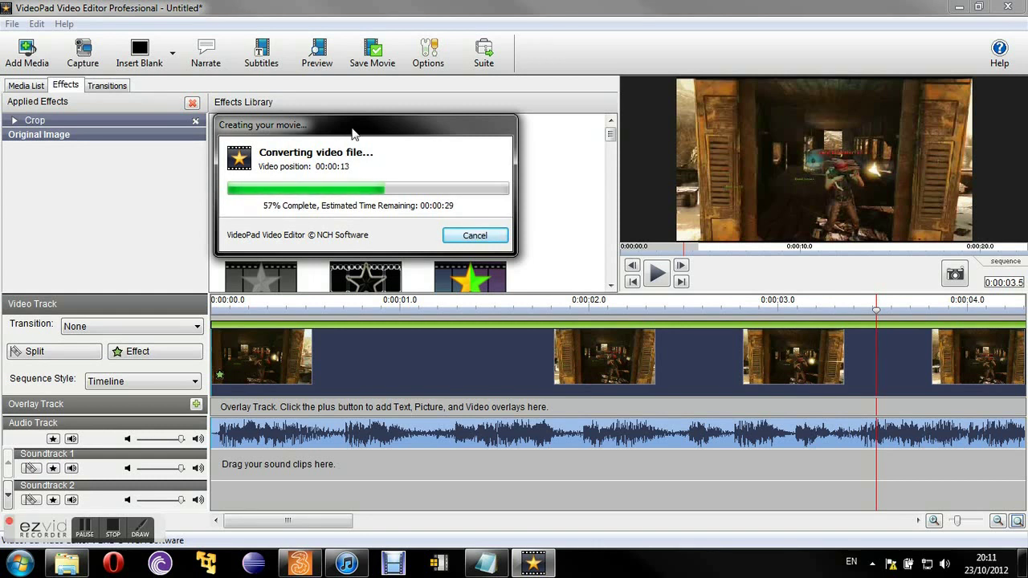
pyautogui.moveTo(352, 131); pyautogui.dragTo(391, 131)
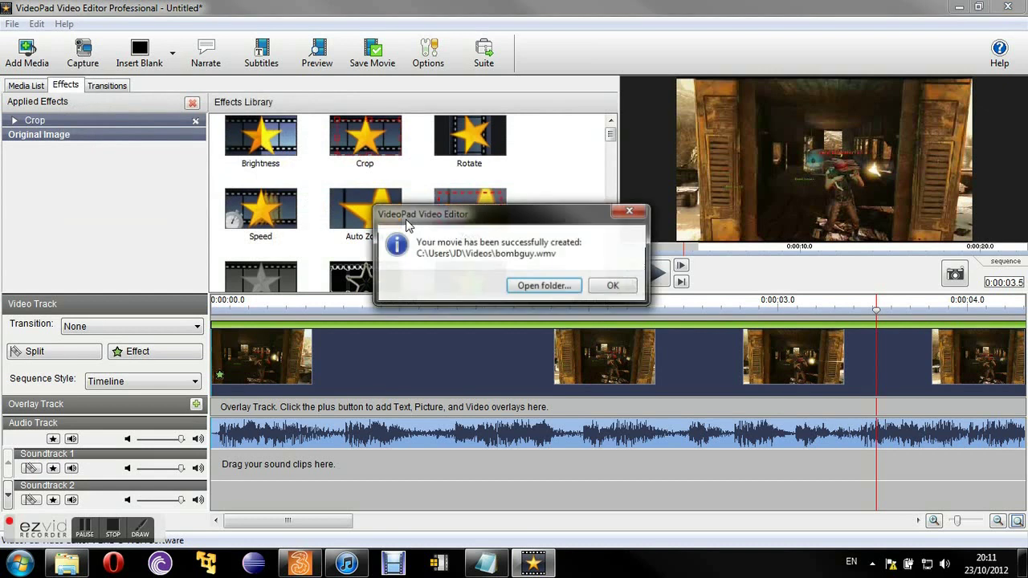
# Open the Videos folder from the success message and select the bombguy video
pyautogui.click(570, 289)
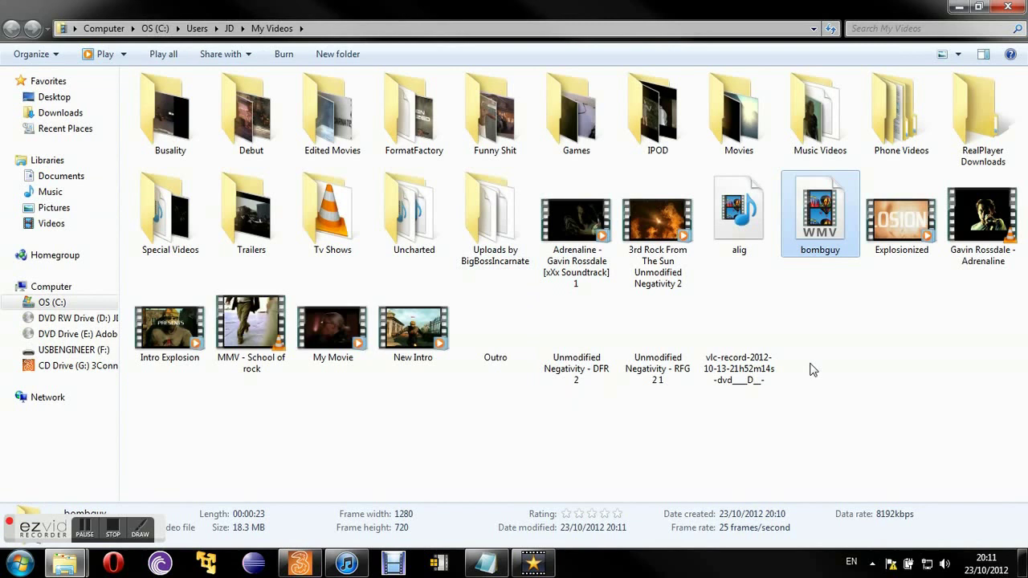
pyautogui.click(871, 359)
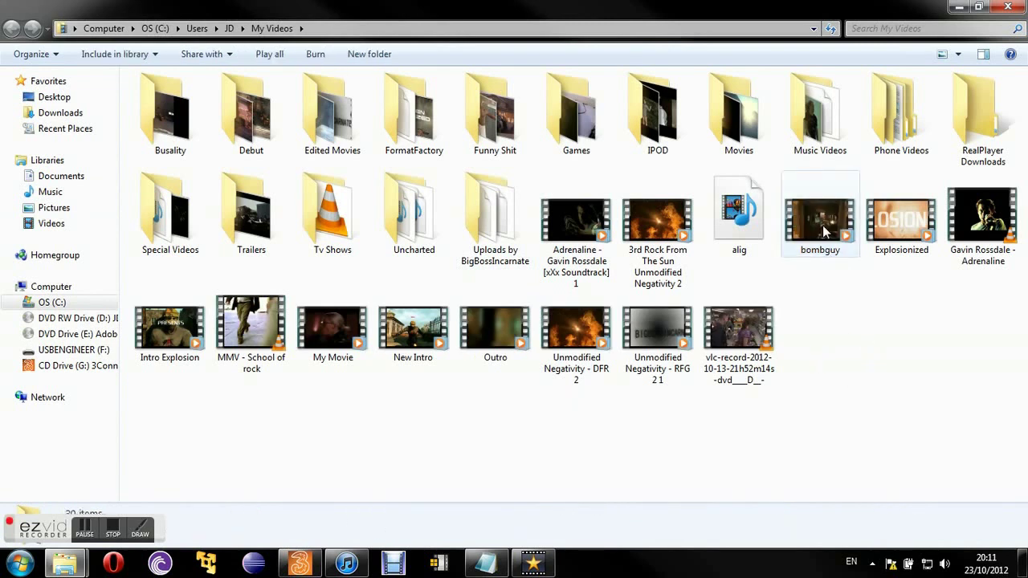
pyautogui.click(822, 229)
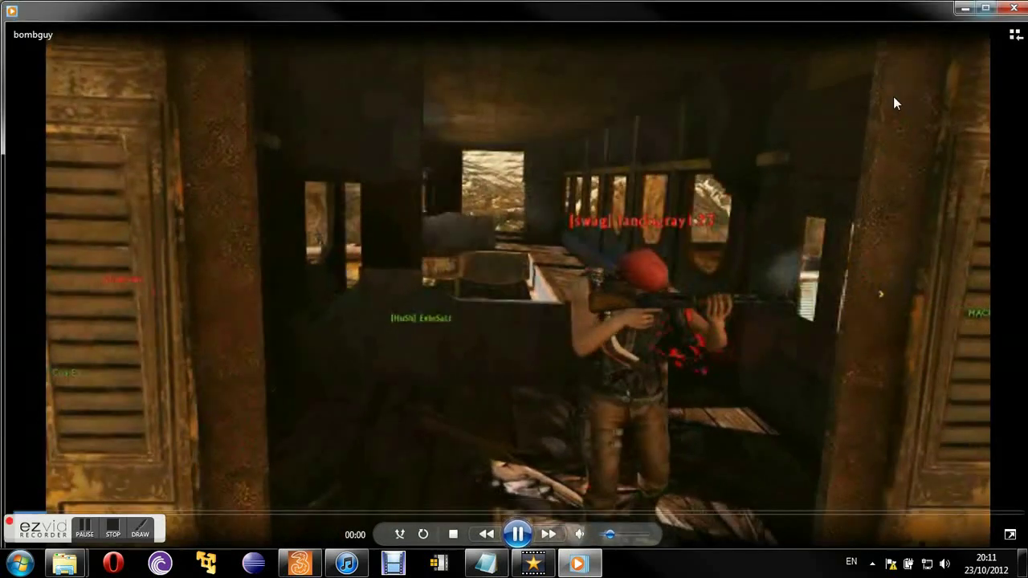
# Restore the Media Player window, then maximize it again to watch bombguy full screen
pyautogui.doubleClick(854, 12)
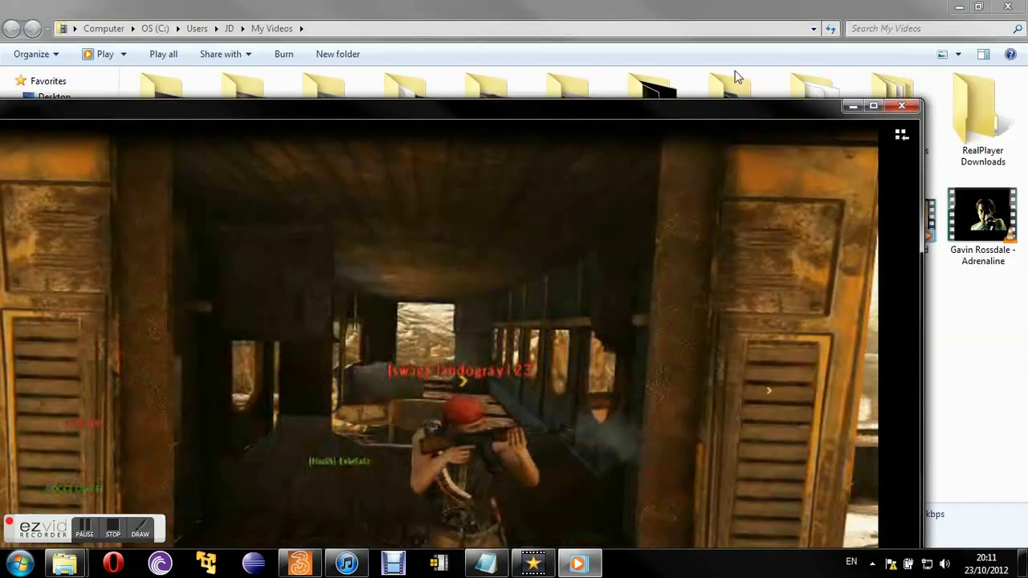
pyautogui.doubleClick(737, 106)
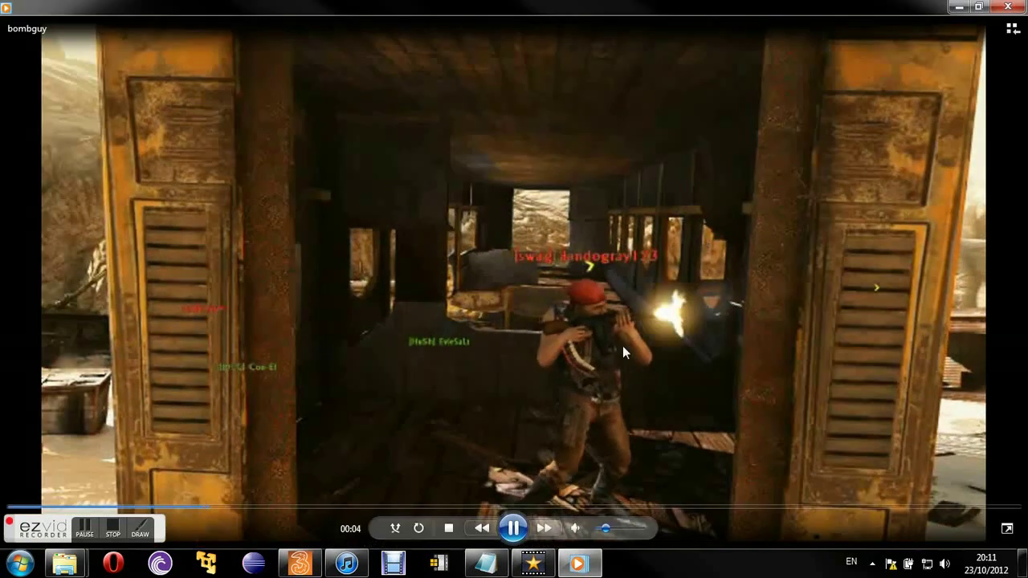